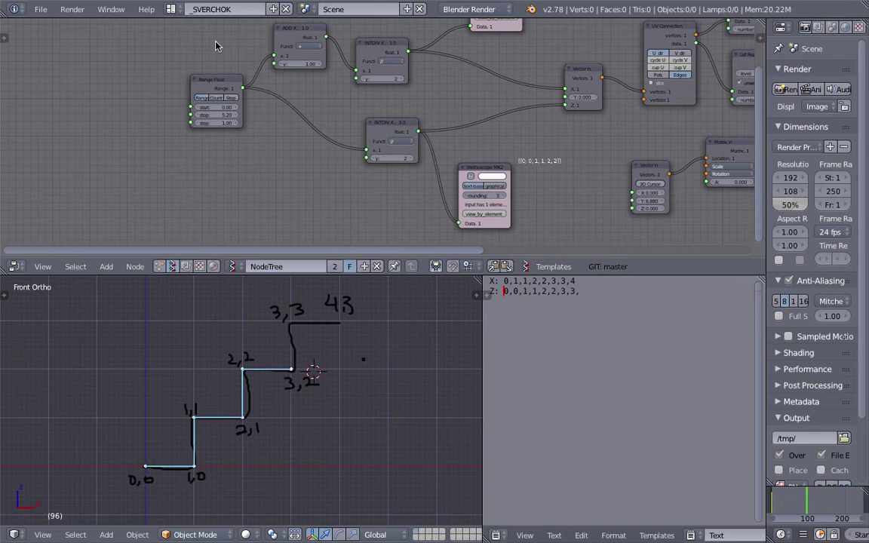
# Move the Range Float node farther away from the math nodes it feeds
pyautogui.moveTo(320, 139); pyautogui.dragTo(321, 168, button='middle')
pyautogui.scroll(-3, 279, 187)
pyautogui.moveTo(243, 131); pyautogui.dragTo(176, 141)
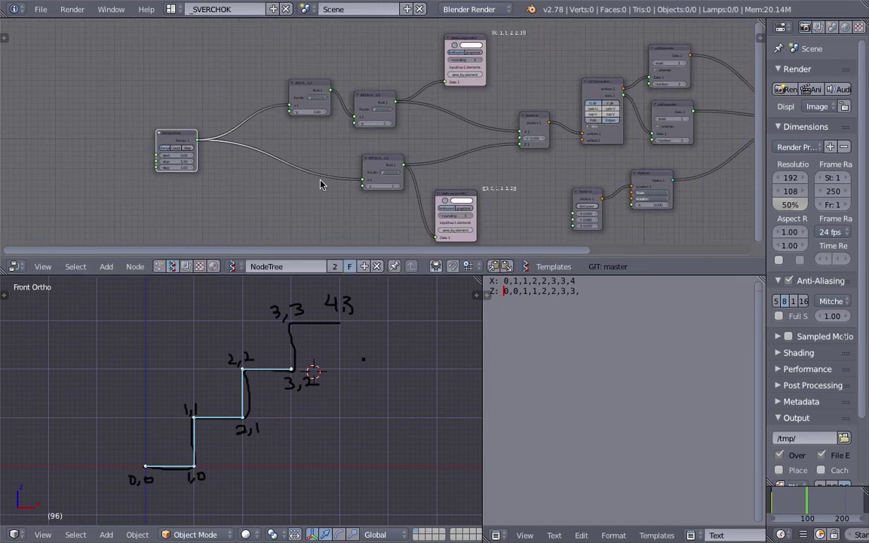
pyautogui.scroll(1, 320, 184)
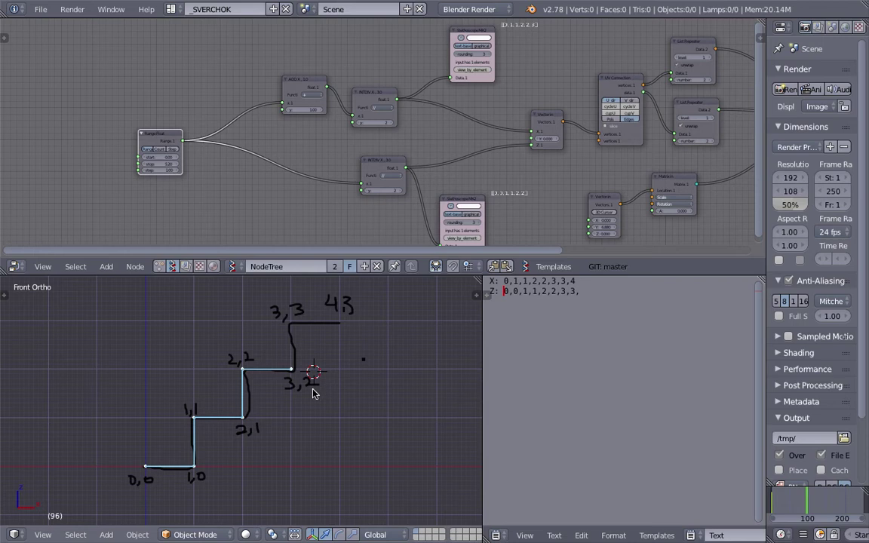
# Widen the 3D viewport and inspect the generated stair surface and its node tree from several angles
pyautogui.moveTo(482, 321); pyautogui.dragTo(617, 351)
pyautogui.moveTo(345, 422)
pyautogui.mouseDown(button='middle')
pyautogui.moveTo(363, 421)
pyautogui.moveTo(359, 448)
pyautogui.moveTo(335, 422)
pyautogui.moveTo(309, 407)
pyautogui.moveTo(301, 417)
pyautogui.moveTo(279, 401)
pyautogui.moveTo(337, 425)
pyautogui.mouseUp(button='middle')
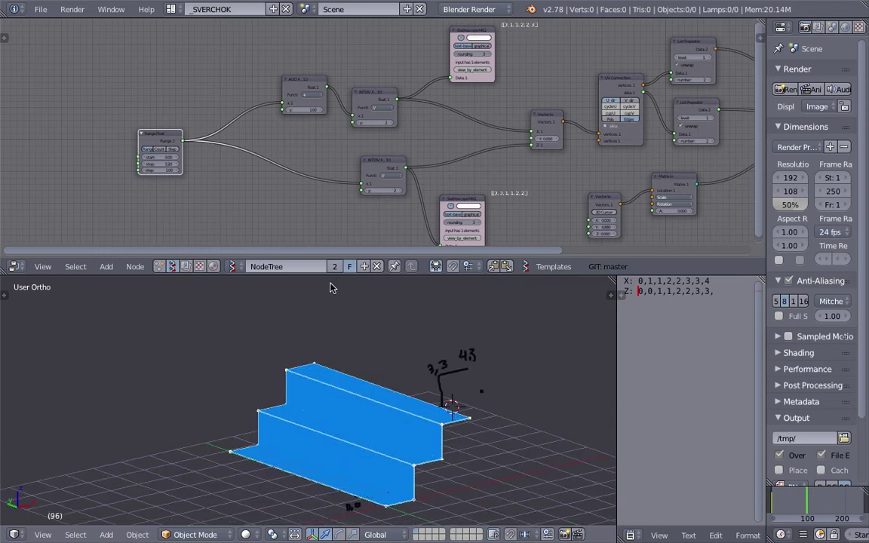
pyautogui.moveTo(332, 287); pyautogui.dragTo(349, 340, button='middle')
pyautogui.moveTo(362, 378); pyautogui.dragTo(276, 388, button='middle')
pyautogui.moveTo(146, 488); pyautogui.dragTo(400, 343, button='middle')
pyautogui.moveTo(438, 172); pyautogui.dragTo(363, 168, button='middle')
pyautogui.scroll(-3, 519, 167)
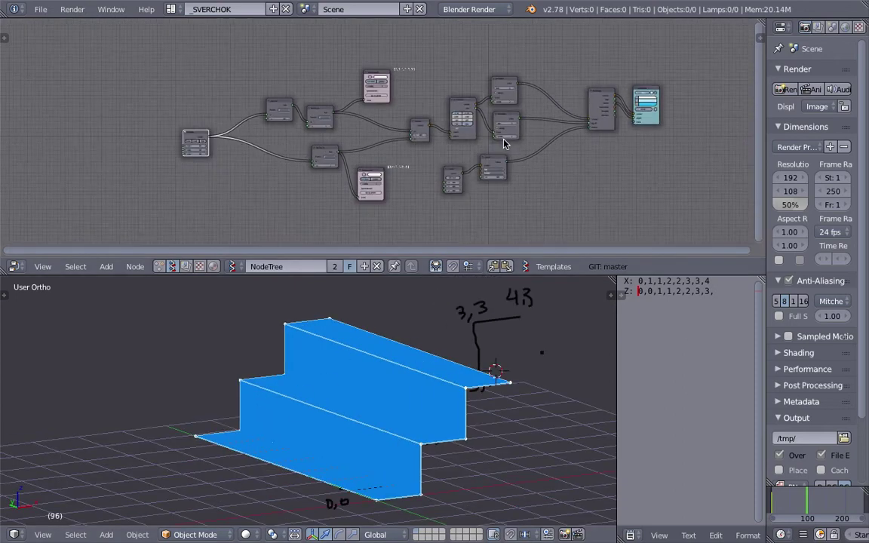
pyautogui.moveTo(426, 373); pyautogui.dragTo(340, 377, button='middle')
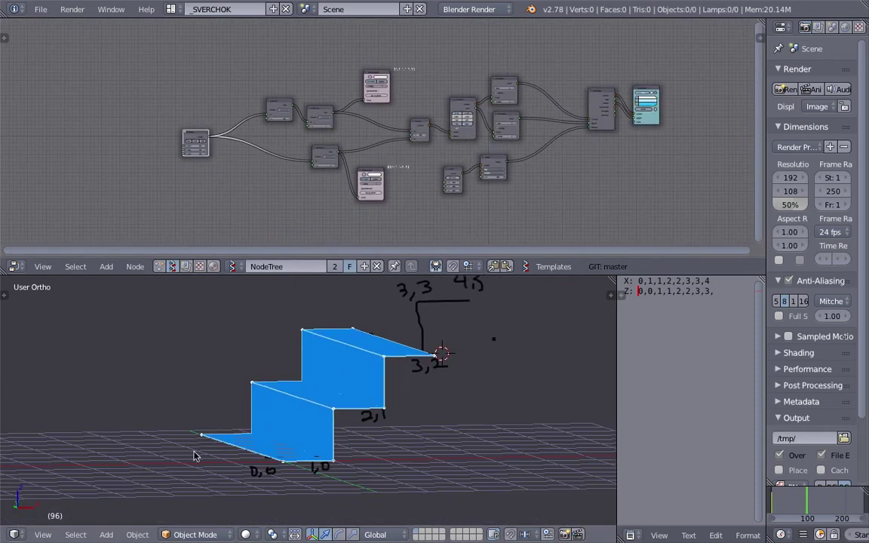
# Return the 3D viewport to the front view and enlarge it so the whole sketched stair profile fits
pyautogui.click(43, 535)
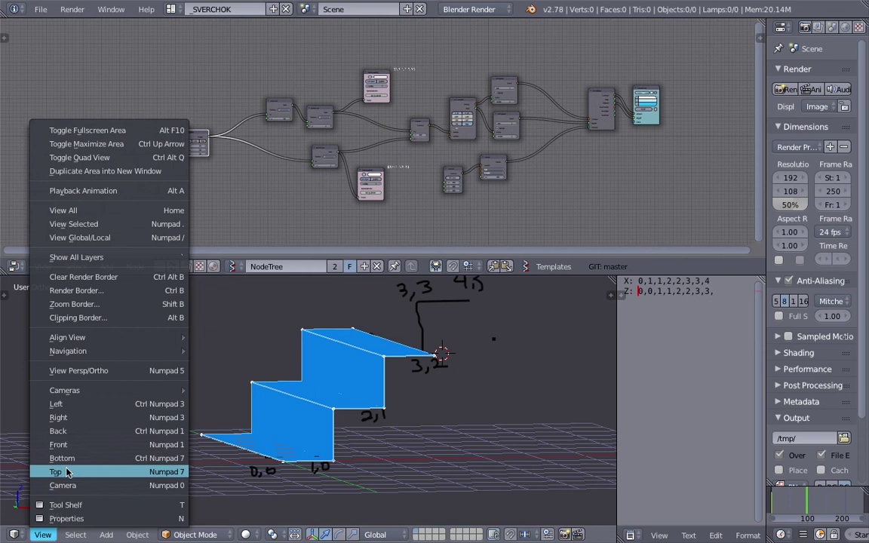
pyautogui.click(64, 445)
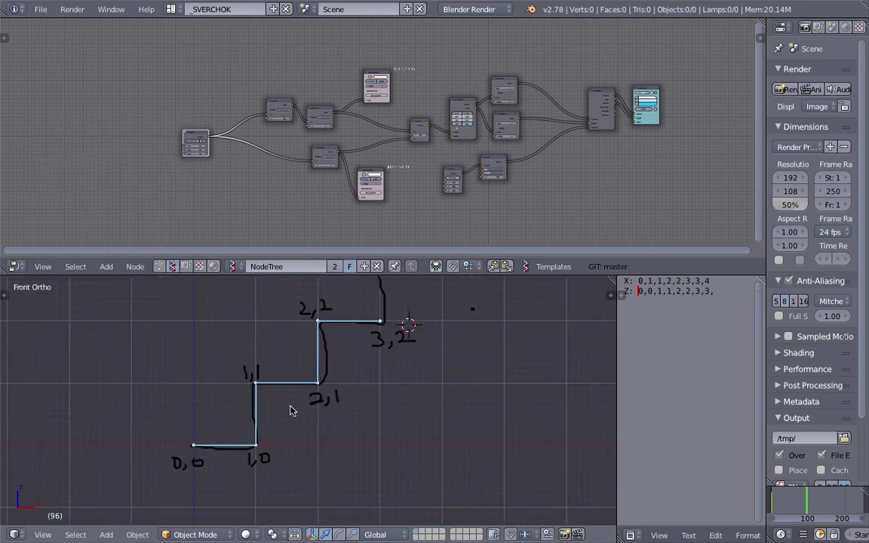
pyautogui.moveTo(392, 257); pyautogui.dragTo(393, 178)
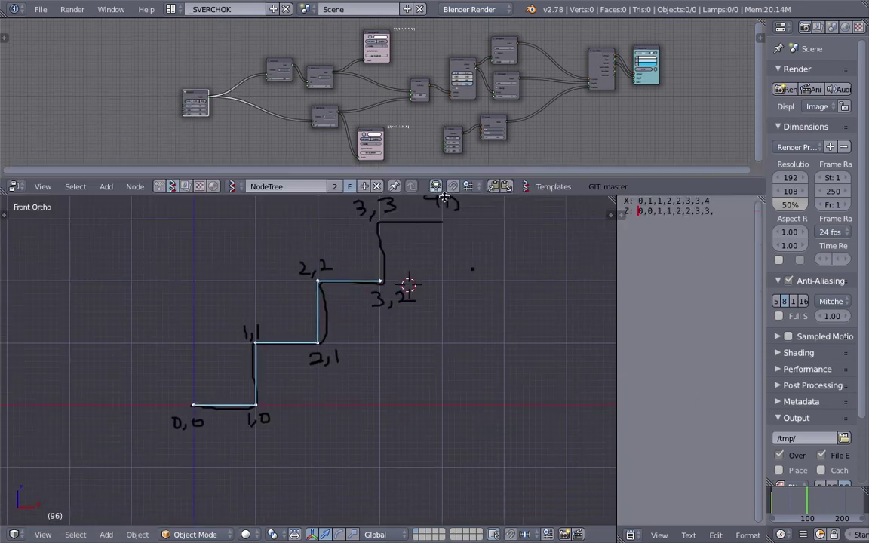
pyautogui.scroll(1, 426, 255)
pyautogui.keyDown('shift'); pyautogui.moveTo(352, 331); pyautogui.dragTo(332, 367, button='middle'); pyautogui.keyUp('shift')
pyautogui.scroll(-1, 231, 413)
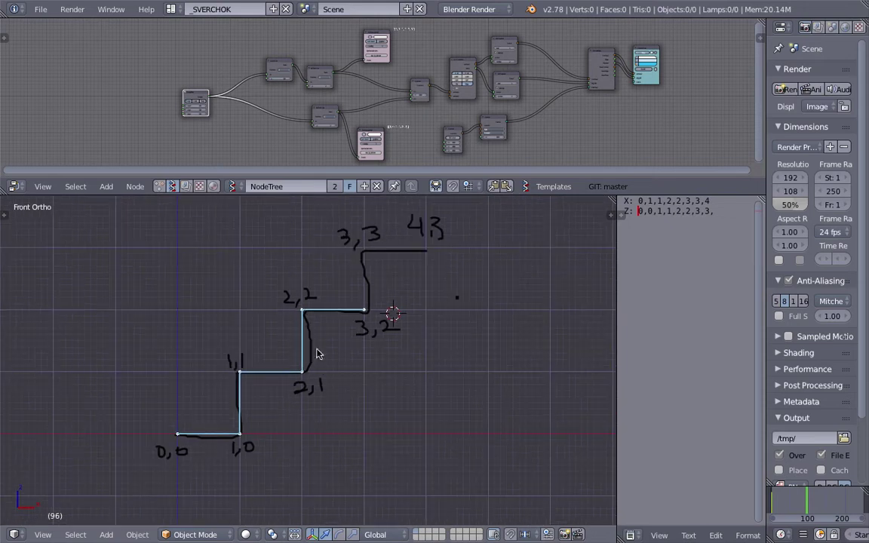
# Hide the generated stair mesh by turning off display on the final viewer node
pyautogui.scroll(1, 586, 136)
pyautogui.moveTo(640, 74); pyautogui.dragTo(605, 84, button='middle')
pyautogui.scroll(1, 606, 83)
pyautogui.click(642, 60)
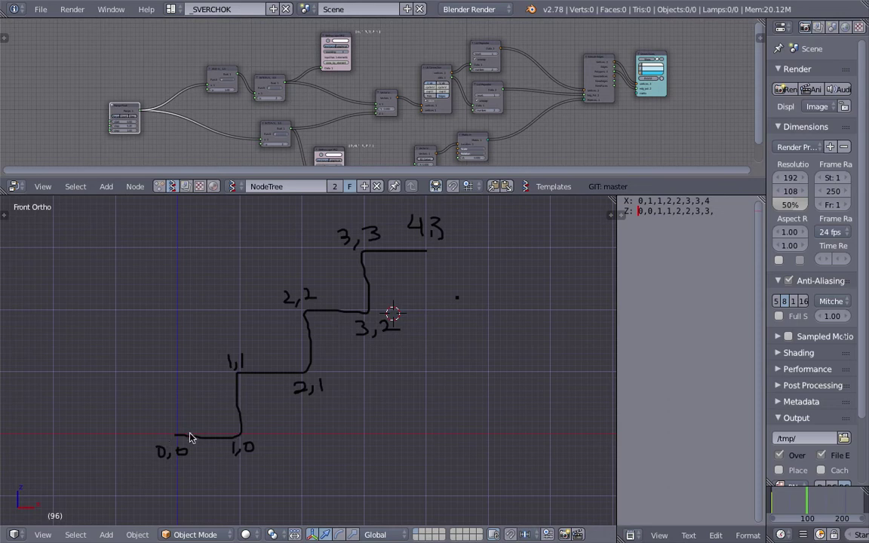
# Trace the corner points of the hand-drawn stair profile with the 3D cursor, starting from 0,0
pyautogui.scroll(1, 164, 452)
pyautogui.scroll(-1, 166, 462)
pyautogui.click(235, 448)
pyautogui.click(240, 363)
pyautogui.scroll(1, 194, 424)
pyautogui.click(140, 460)
pyautogui.scroll(-1, 147, 458)
pyautogui.click(306, 378)
pyautogui.click(293, 372)
pyautogui.click(303, 308)
pyautogui.click(367, 316)
pyautogui.click(367, 240)
pyautogui.click(162, 434)
pyautogui.click(239, 437)
# View the hand-drawn stair profile from an angle and restore the front view
pyautogui.moveTo(238, 438); pyautogui.dragTo(517, 469, button='middle')
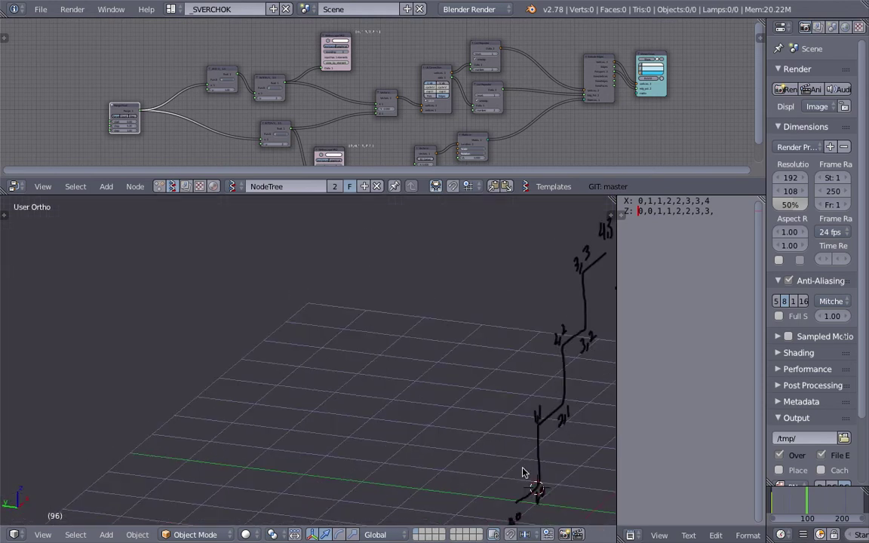
pyautogui.moveTo(398, 436); pyautogui.dragTo(141, 481, button='middle')
pyautogui.click(44, 534)
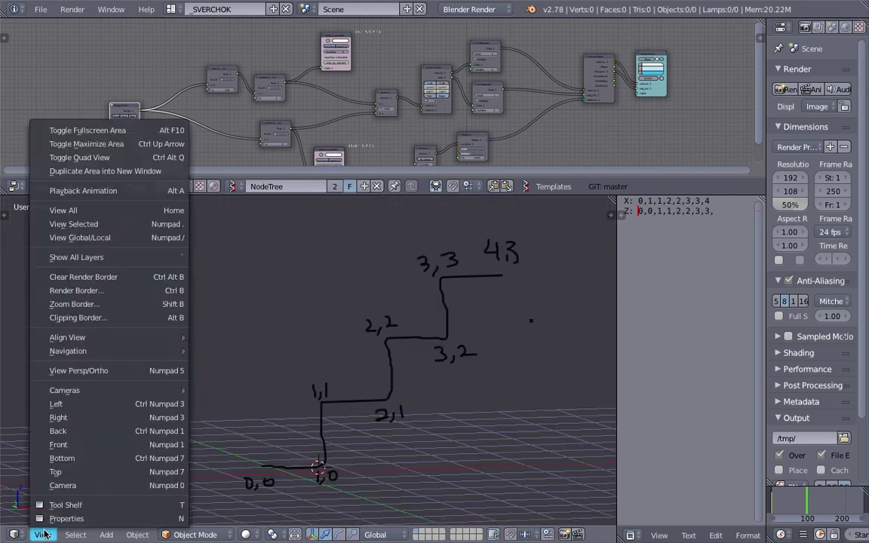
pyautogui.click(100, 445)
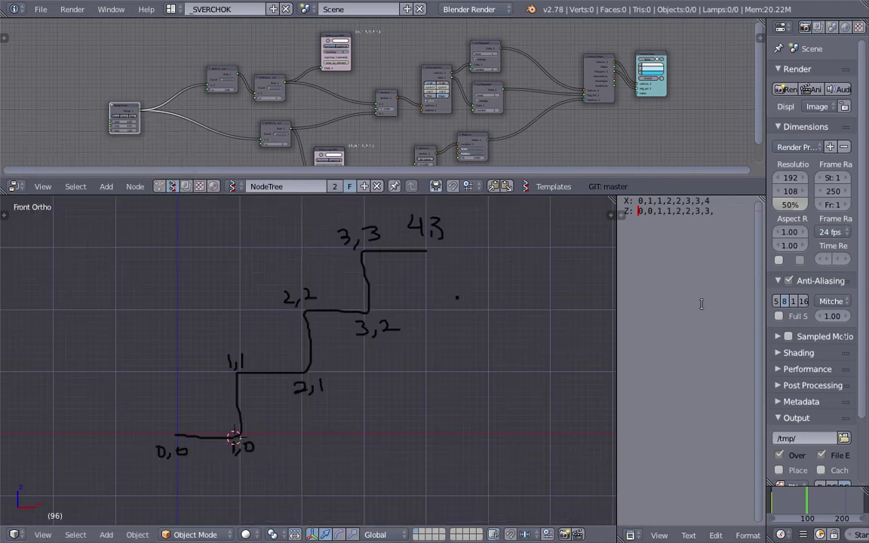
# Widen the text editor and enlarge its font for the X and Z coordinate lists
pyautogui.moveTo(617, 283); pyautogui.dragTo(444, 301)
pyautogui.scroll(4, 160, 427)
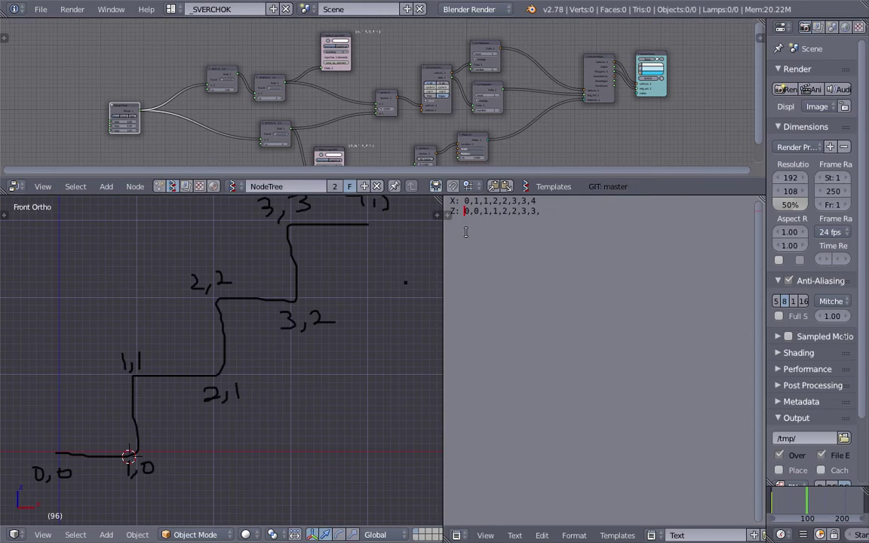
pyautogui.click(471, 201)
pyautogui.click(491, 212)
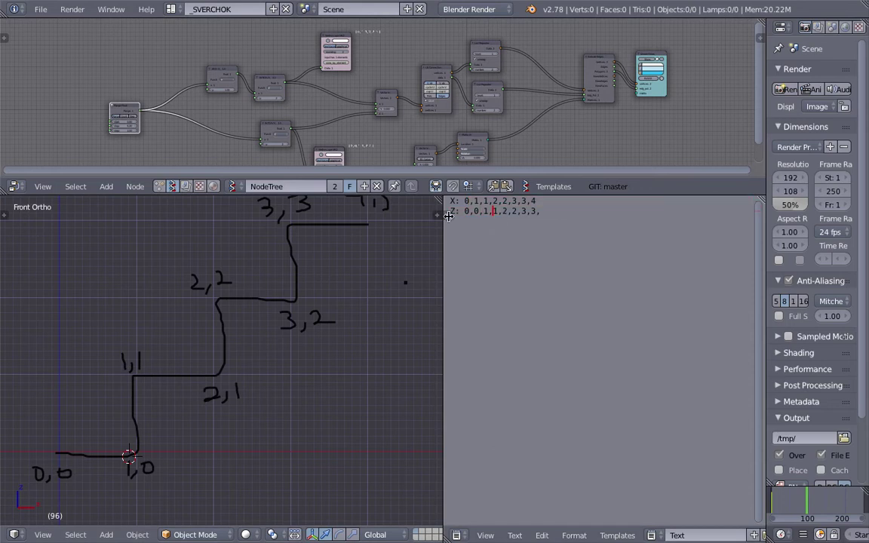
pyautogui.hotkey('ctrl', 't')
pyautogui.moveTo(525, 301); pyautogui.dragTo(548, 287)
pyautogui.hotkey('ctrl', 't')
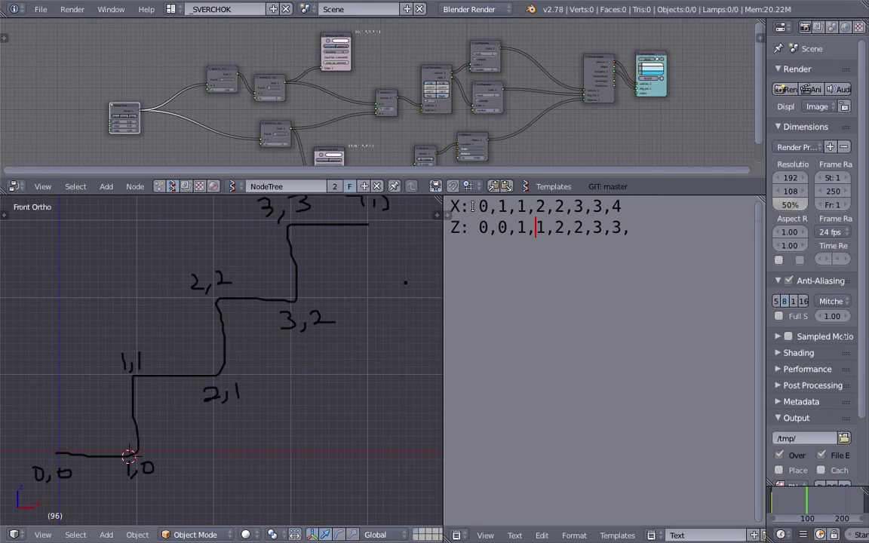
# Highlight the X coordinate list and the Z coordinate list in the text editor to compare their number patterns
pyautogui.press('Right')
pyautogui.press('Right')
pyautogui.click(544, 220)
pyautogui.moveTo(481, 209); pyautogui.dragTo(621, 208)
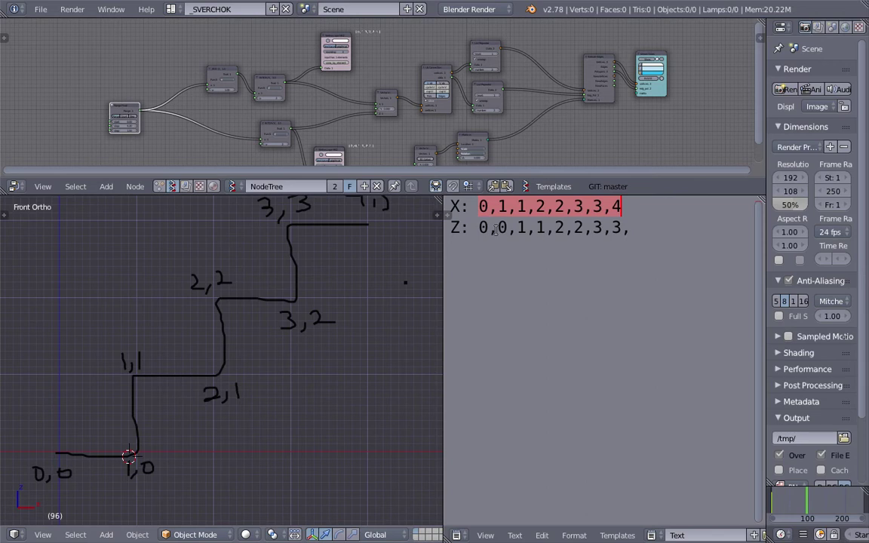
pyautogui.moveTo(481, 227); pyautogui.dragTo(694, 230)
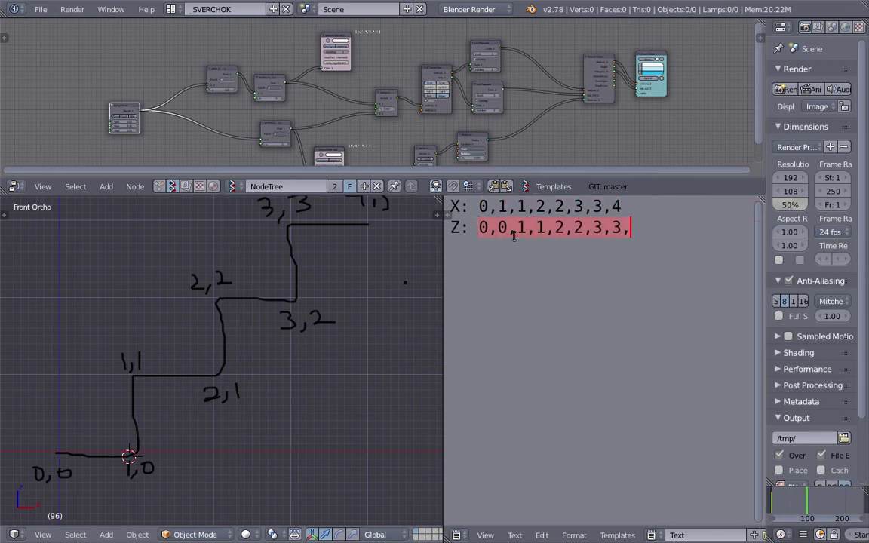
pyautogui.click(479, 227)
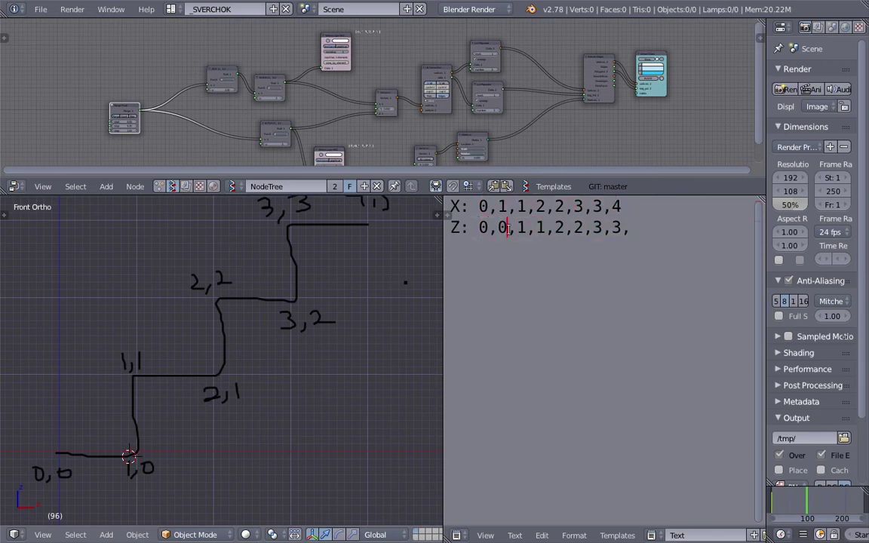
pyautogui.press('Right')
pyautogui.moveTo(480, 227); pyautogui.dragTo(630, 227)
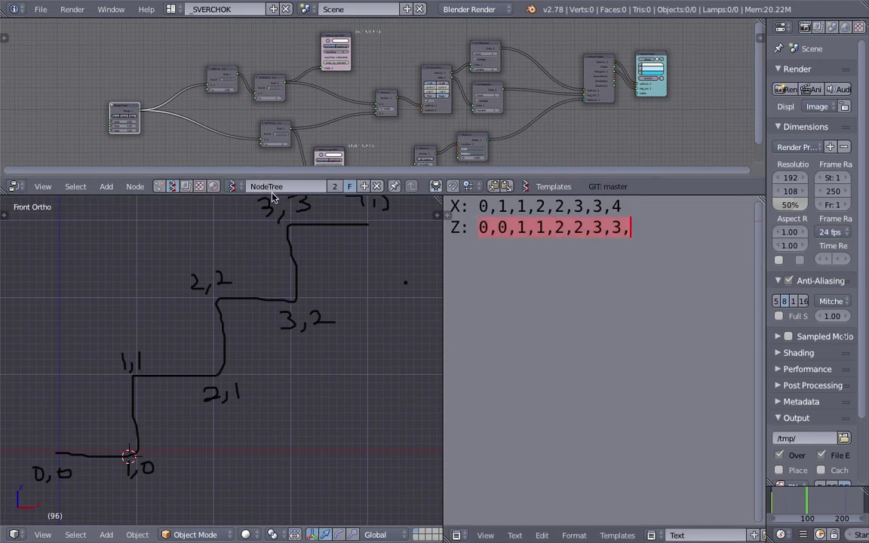
# Enlarge the node editor area and bring the node tree closer into view
pyautogui.moveTo(273, 194); pyautogui.dragTo(271, 295)
pyautogui.scroll(7, 438, 190)
pyautogui.moveTo(325, 199); pyautogui.dragTo(448, 156, button='middle')
pyautogui.hotkey('ctrl', 's')
pyautogui.click(439, 187)
pyautogui.scroll(5, 448, 156)
# Set the Range Float node's stop value to 10 and move the node away from the math nodes
pyautogui.moveTo(403, 146); pyautogui.dragTo(327, 169)
pyautogui.moveTo(15, 91); pyautogui.dragTo(127, 86, button='middle')
pyautogui.moveTo(127, 75); pyautogui.dragTo(117, 98)
pyautogui.moveTo(117, 98); pyautogui.dragTo(185, 119, button='middle')
pyautogui.scroll(4, 198, 121)
pyautogui.moveTo(193, 118); pyautogui.dragTo(198, 100)
pyautogui.click(200, 170)
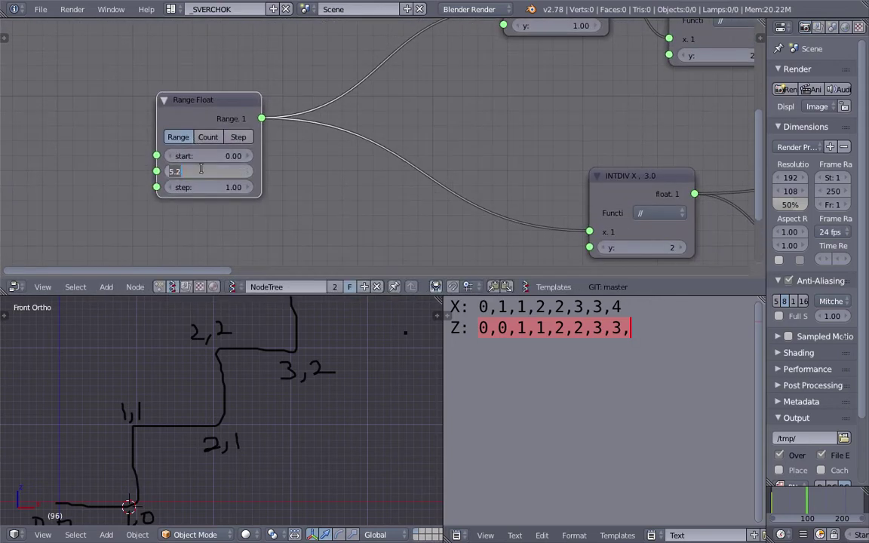
pyautogui.moveTo(213, 103); pyautogui.dragTo(168, 88)
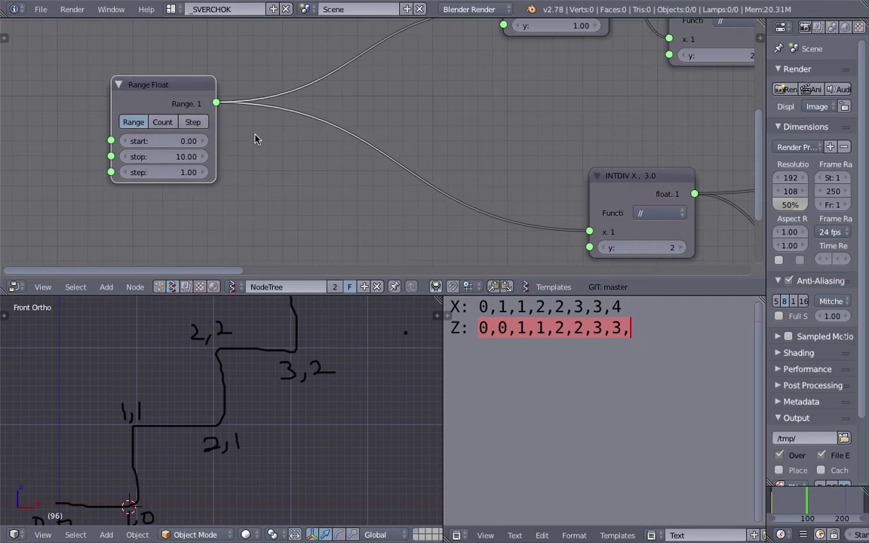
# Add a Stethoscope MK2 node below the Range Float node
pyautogui.scroll(-2, 303, 156)
pyautogui.hotkey('shift', 'a')
pyautogui.click(305, 182)
pyautogui.write('ste')
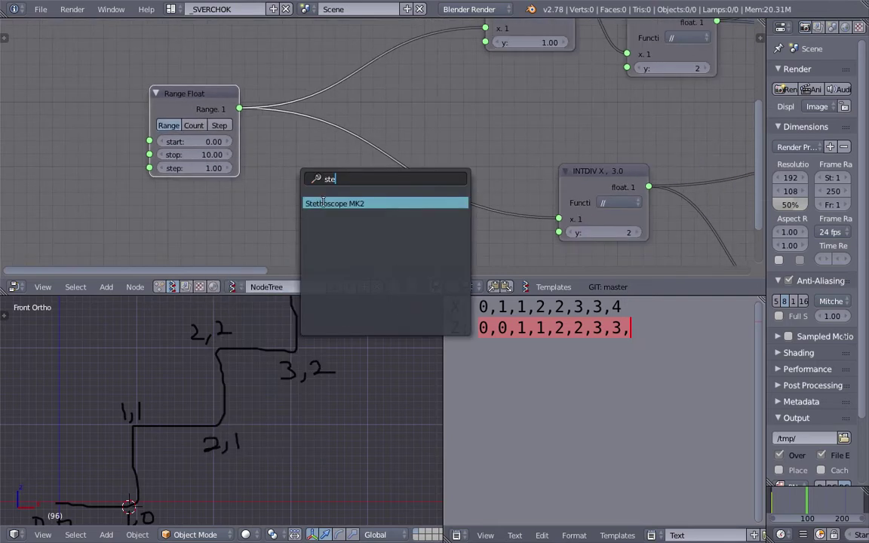
pyautogui.press('Return')
pyautogui.click(317, 196)
pyautogui.moveTo(316, 196); pyautogui.dragTo(322, 167, button='middle')
# Connect the Range Float output to the new Stethoscope MK2 node and place it beside the Range Float node
pyautogui.moveTo(244, 82); pyautogui.dragTo(322, 266)
pyautogui.moveTo(362, 168); pyautogui.dragTo(321, 156)
pyautogui.moveTo(358, 157); pyautogui.dragTo(283, 171, button='middle')
pyautogui.scroll(4, 351, 189)
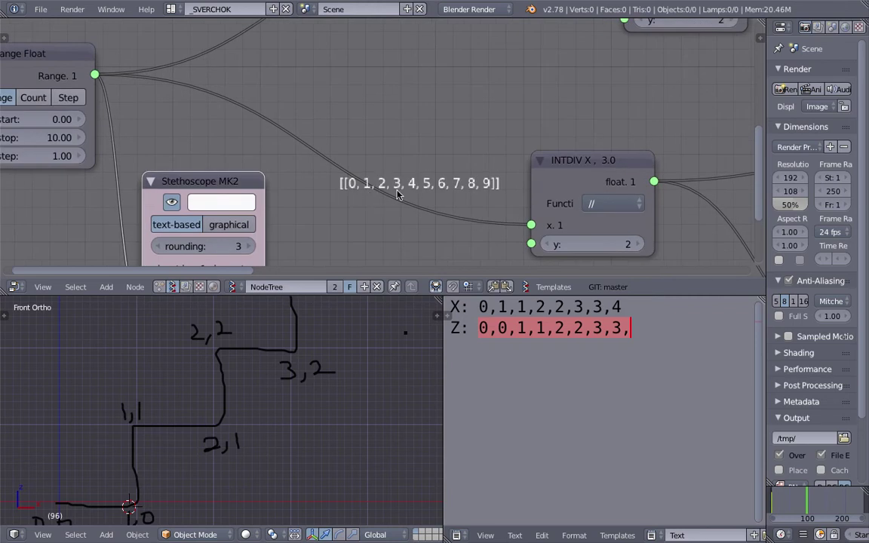
pyautogui.scroll(-2, 347, 147)
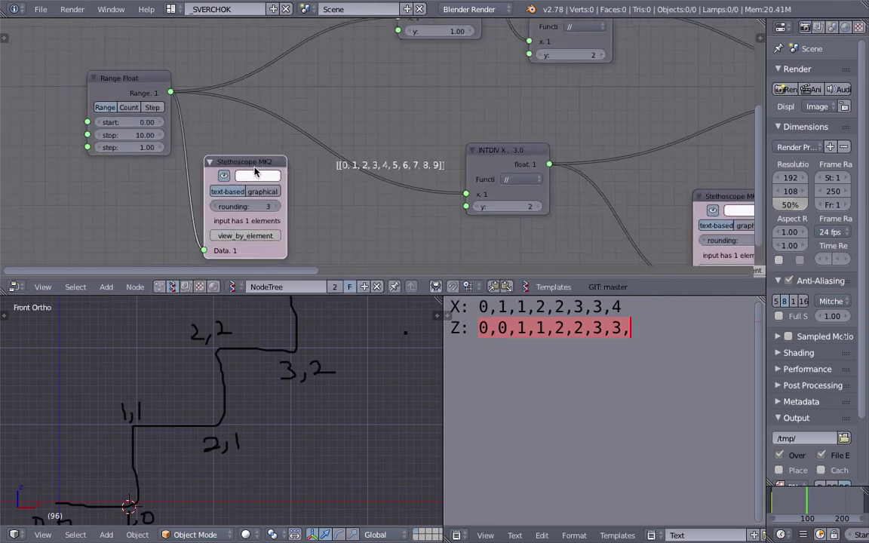
# Reposition the lower INTDIV node between the two Stethoscope MK2 nodes, just below the range list read-out
pyautogui.moveTo(337, 138); pyautogui.dragTo(254, 139, button='middle')
pyautogui.scroll(2, 413, 172)
pyautogui.moveTo(430, 162); pyautogui.dragTo(380, 133)
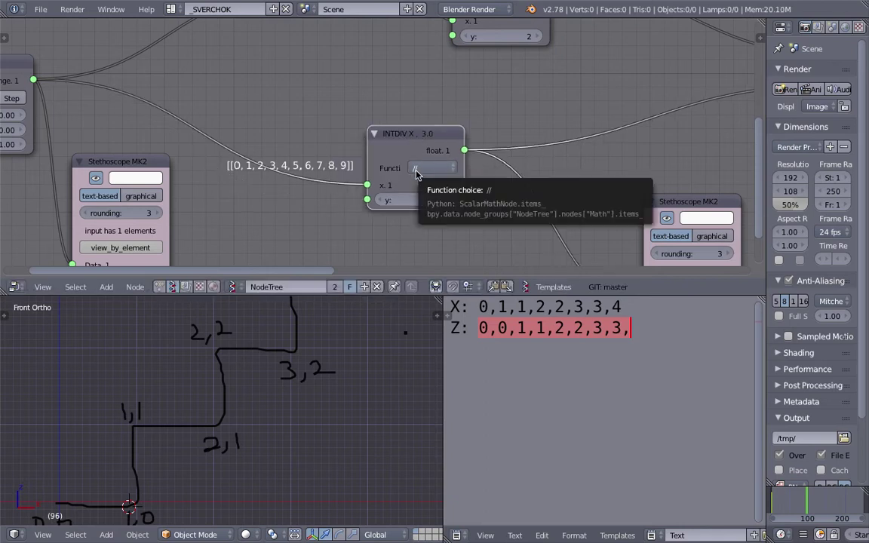
pyautogui.scroll(-1, 325, 154)
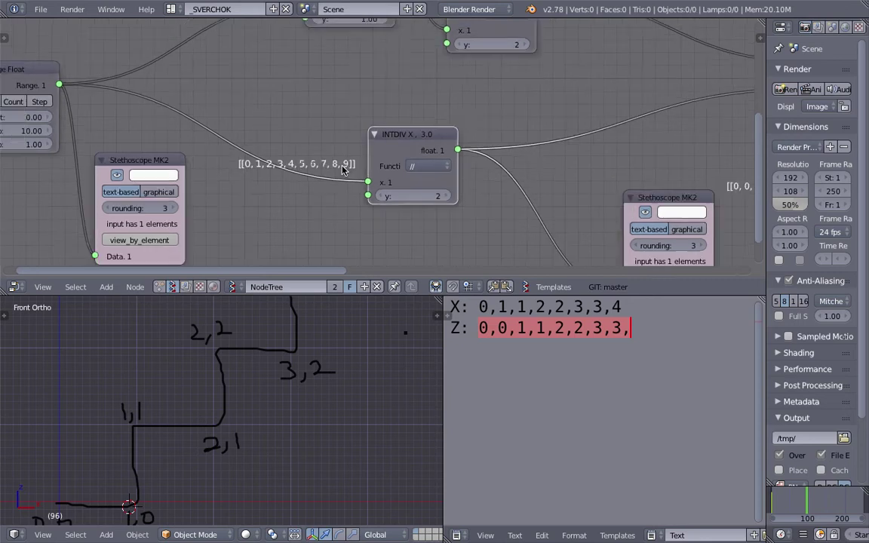
pyautogui.moveTo(325, 154); pyautogui.dragTo(327, 126, button='middle')
pyautogui.moveTo(370, 192); pyautogui.dragTo(369, 182, button='middle')
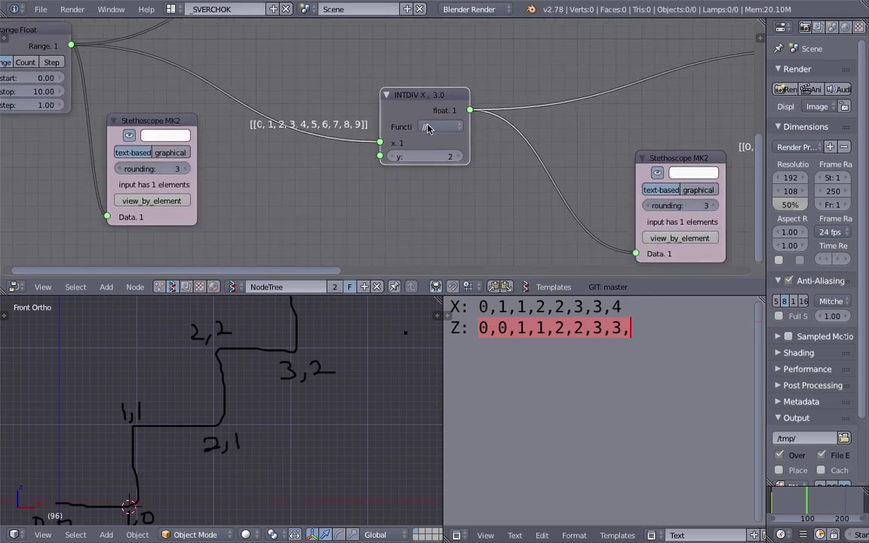
pyautogui.moveTo(424, 101); pyautogui.dragTo(388, 159)
pyautogui.moveTo(510, 193); pyautogui.dragTo(474, 201, button='middle')
pyautogui.scroll(-1, 428, 175)
pyautogui.moveTo(396, 232); pyautogui.dragTo(444, 165, button='middle')
pyautogui.hotkey('shift', 'a')
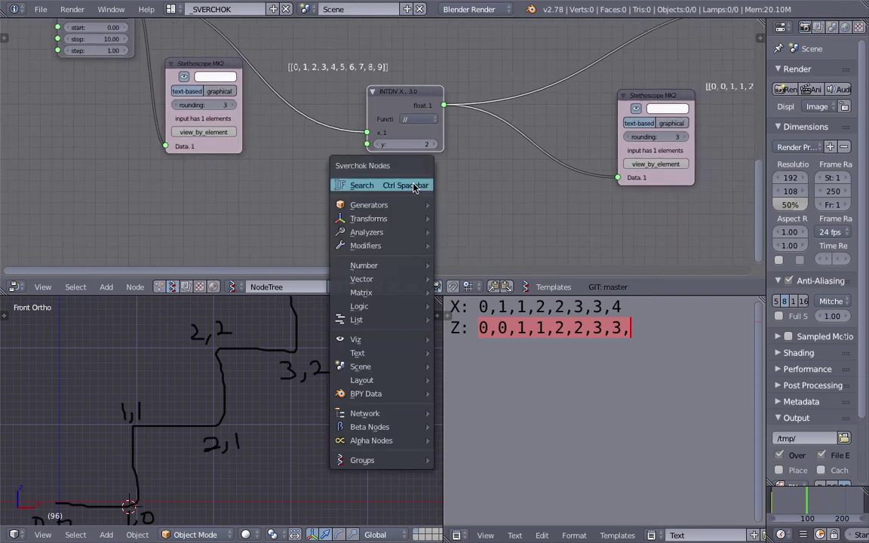
pyautogui.click(413, 187)
pyautogui.write('modul')
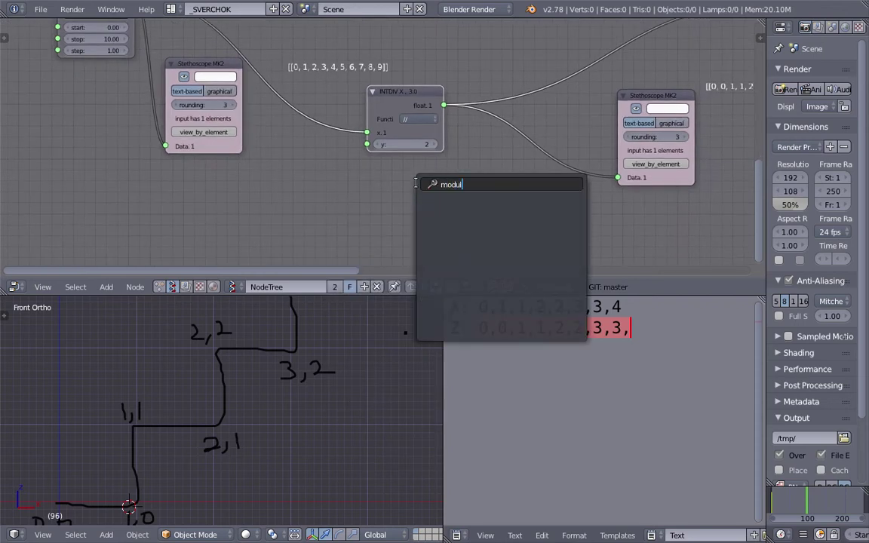
pyautogui.press('Escape')
# Lower the Stethoscope MK2 node attached to the Range Float and move the INTDIV node closer to it
pyautogui.scroll(-1, 339, 193)
pyautogui.moveTo(365, 209); pyautogui.dragTo(360, 235, button='middle')
pyautogui.hotkey('ctrl', 's')
pyautogui.click(396, 221)
pyautogui.scroll(1, 419, 181)
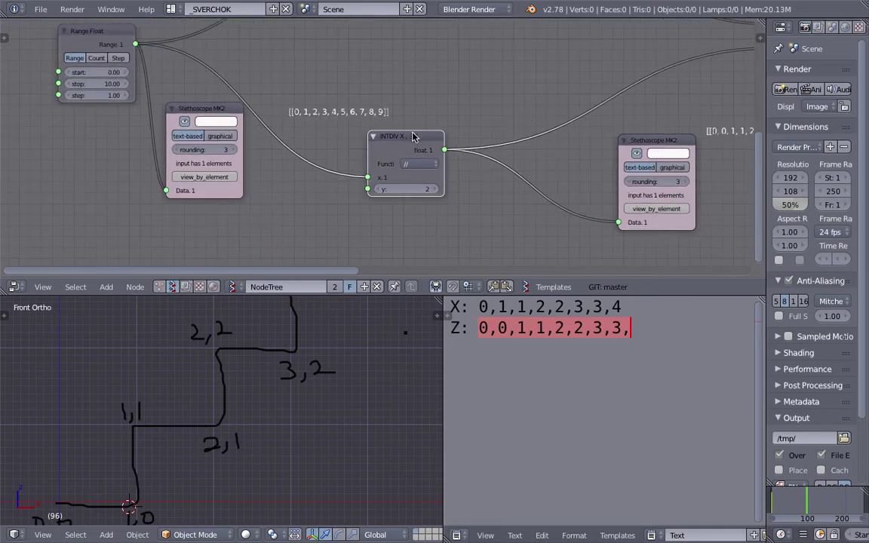
pyautogui.moveTo(413, 136); pyautogui.dragTo(402, 142)
pyautogui.click(185, 115)
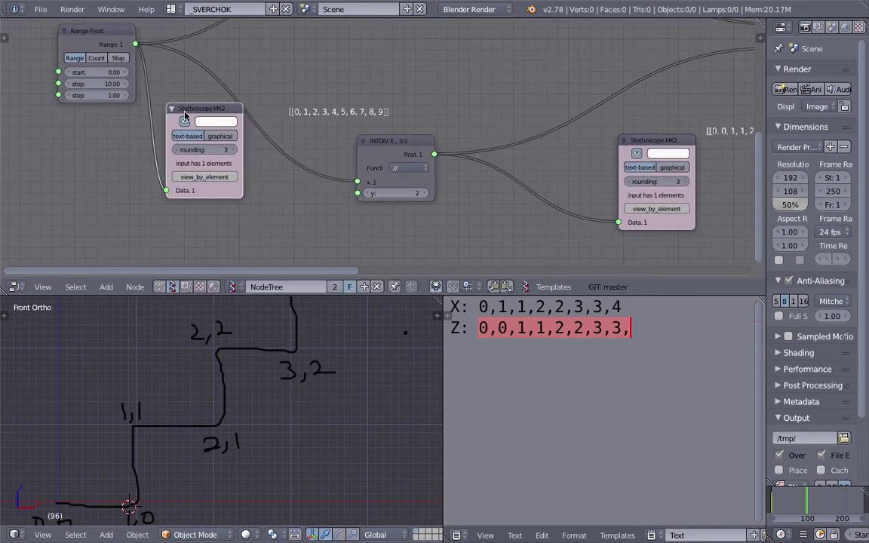
pyautogui.moveTo(185, 112); pyautogui.dragTo(187, 139)
pyautogui.scroll(2, 268, 140)
pyautogui.moveTo(373, 144); pyautogui.dragTo(319, 121)
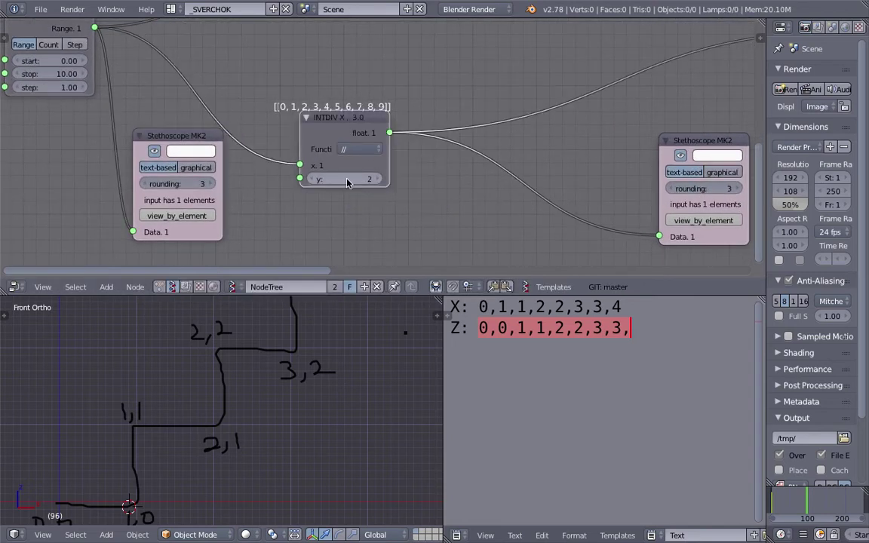
# Examine the integer-divided number list on the Stethoscope MK2 node connected to the lower INTDIV node
pyautogui.moveTo(483, 145); pyautogui.dragTo(338, 142, button='middle')
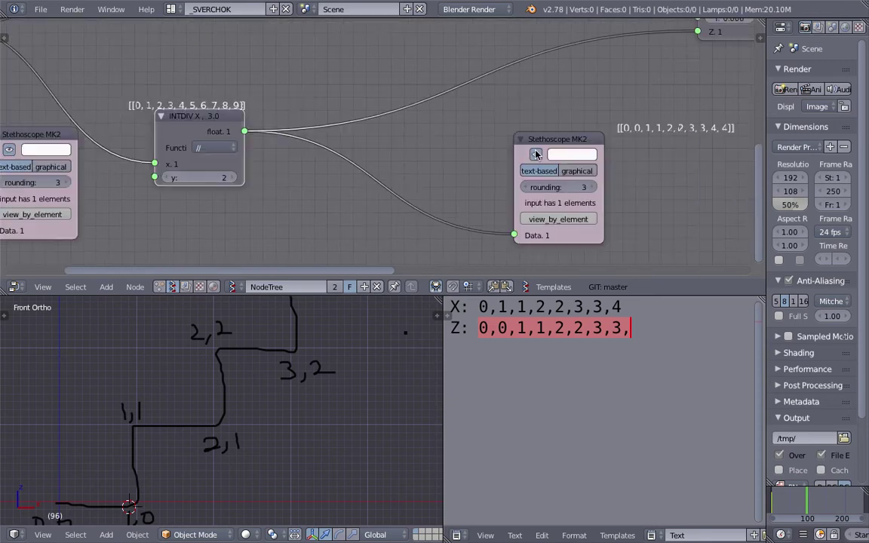
pyautogui.click(540, 142)
pyautogui.moveTo(581, 140); pyautogui.dragTo(436, 156, button='middle')
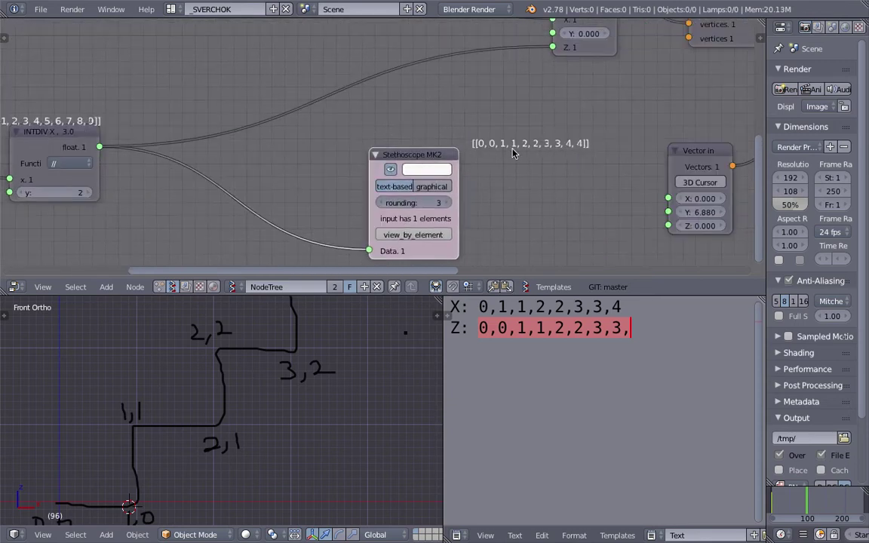
# Try a y divisor of 3 on the lower INTDIV node and view the resulting list on its Stethoscope MK2
pyautogui.scroll(-2, 560, 152)
pyautogui.moveTo(558, 154); pyautogui.dragTo(571, 151, button='middle')
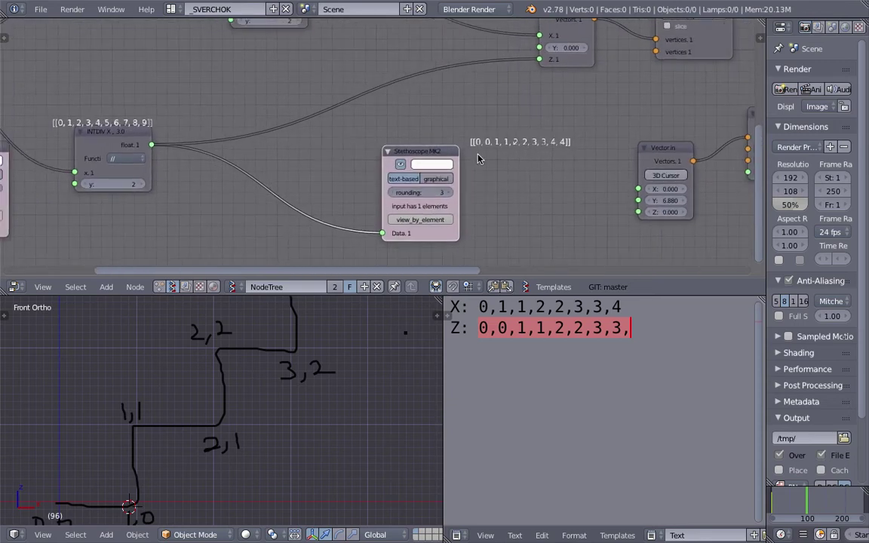
pyautogui.scroll(2, 480, 155)
pyautogui.click(89, 191)
pyautogui.write('3')
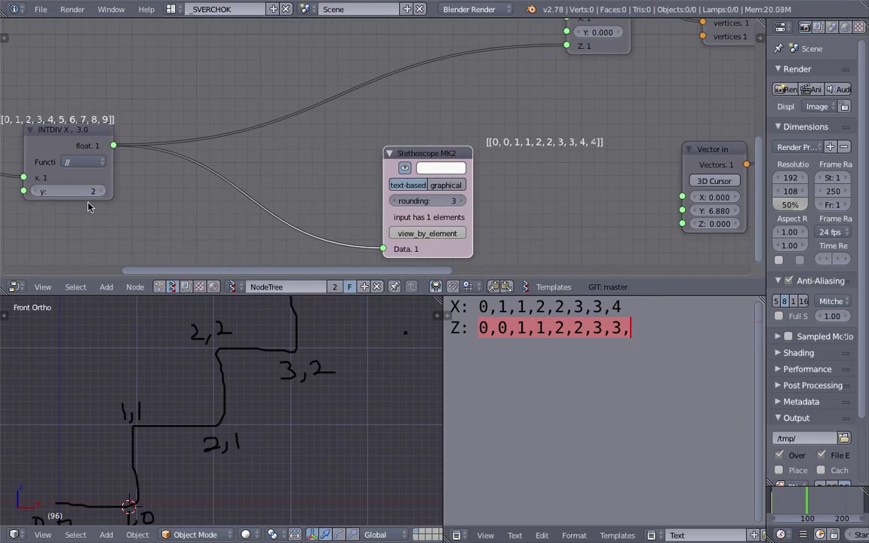
pyautogui.press('Return')
pyautogui.scroll(1, 463, 153)
pyautogui.keyDown('ctrl'); pyautogui.scroll(-2, 464, 153); pyautogui.keyUp('ctrl')
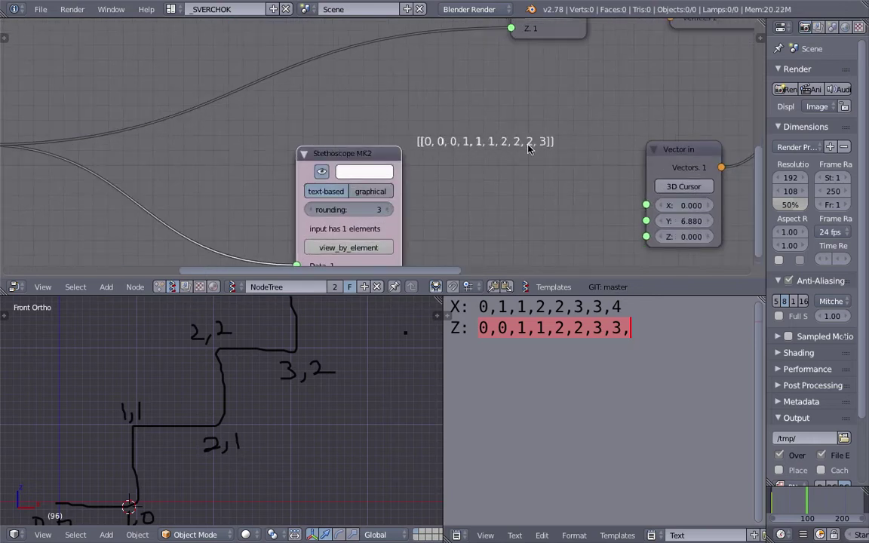
# Try a y divisor of 4 on the lower INTDIV node and return it to 2
pyautogui.scroll(-2, 506, 132)
pyautogui.moveTo(464, 103); pyautogui.dragTo(606, 88, button='middle')
pyautogui.click(168, 176)
pyautogui.click(147, 175)
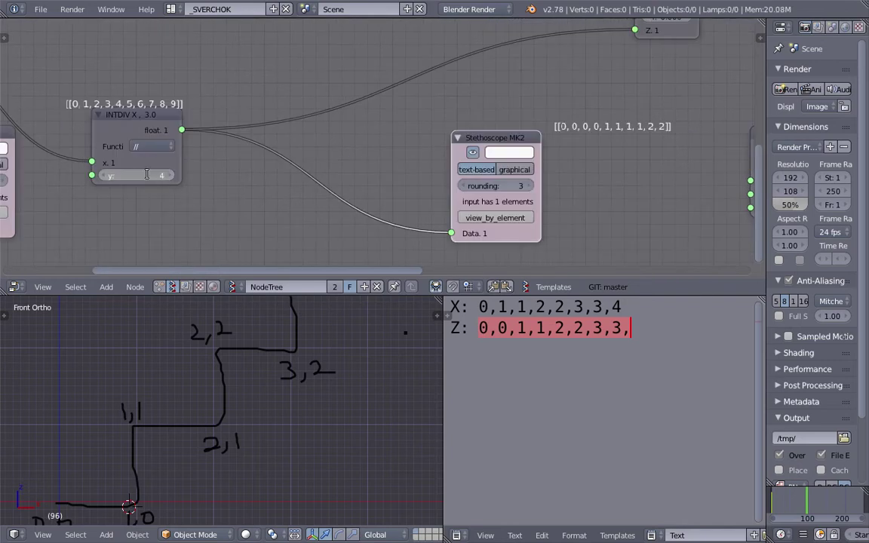
pyautogui.click(111, 197)
pyautogui.click(105, 177)
pyautogui.click(105, 177)
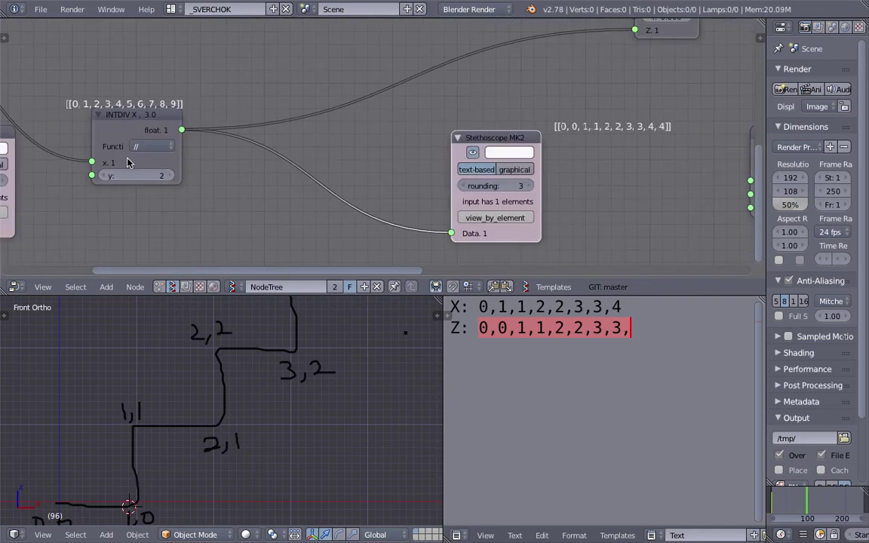
# Move the lower INTDIV node closer to the Stethoscope MK2 node that reads its output
pyautogui.moveTo(138, 147); pyautogui.dragTo(308, 139, button='middle')
pyautogui.scroll(1, 321, 137)
pyautogui.scroll(1, 283, 134)
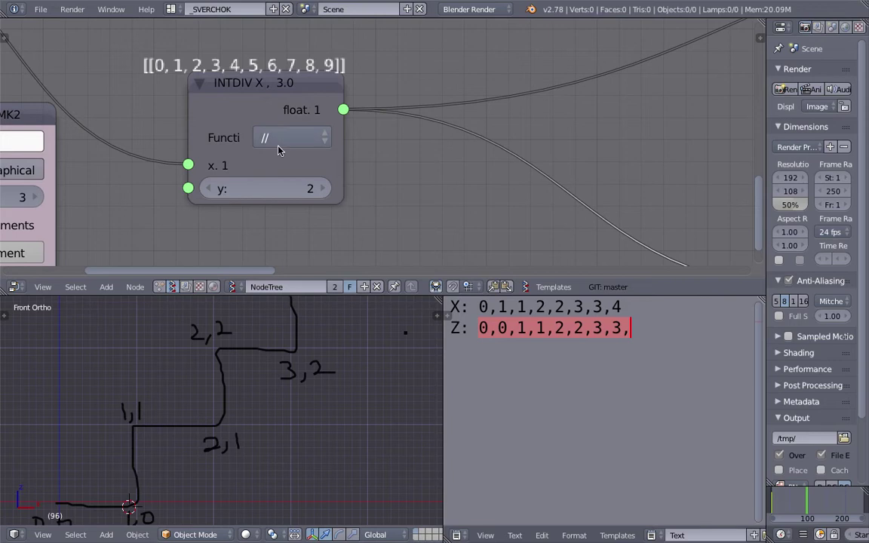
pyautogui.scroll(-5, 277, 150)
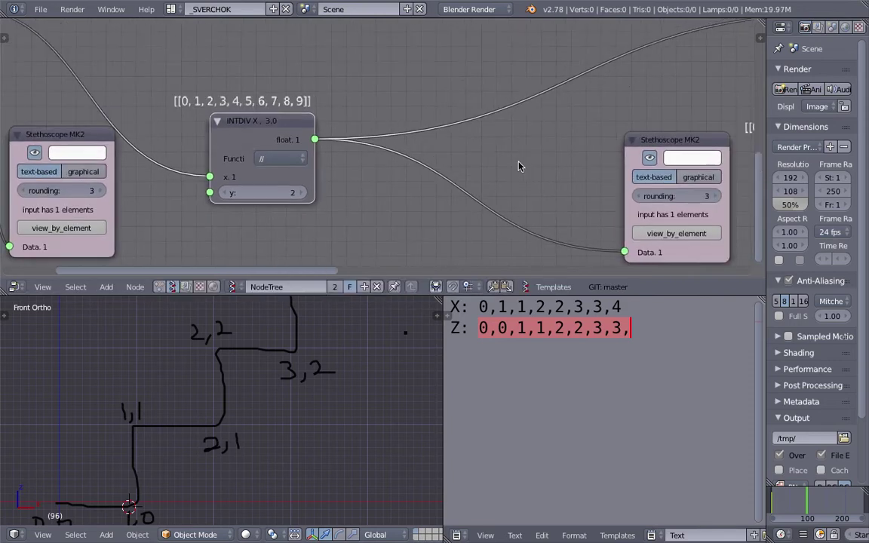
pyautogui.moveTo(519, 162); pyautogui.dragTo(282, 160, button='middle')
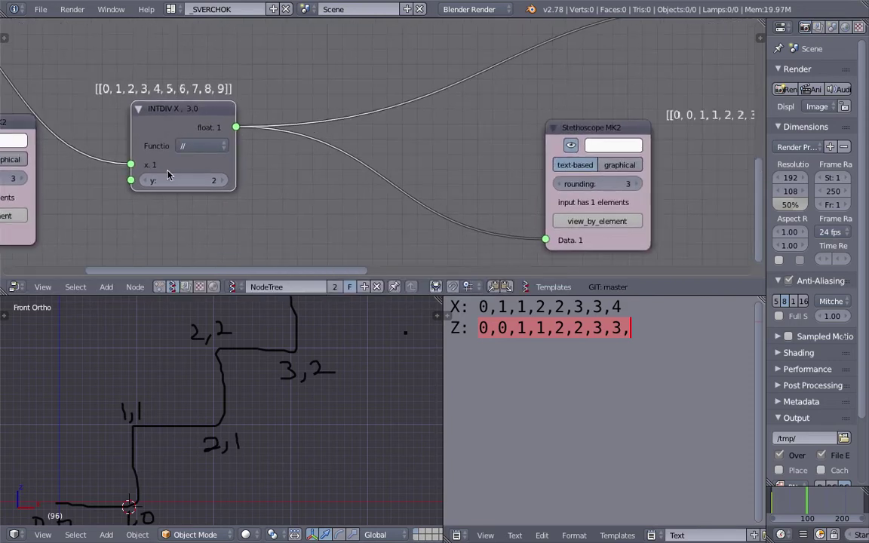
pyautogui.moveTo(189, 125); pyautogui.dragTo(168, 137)
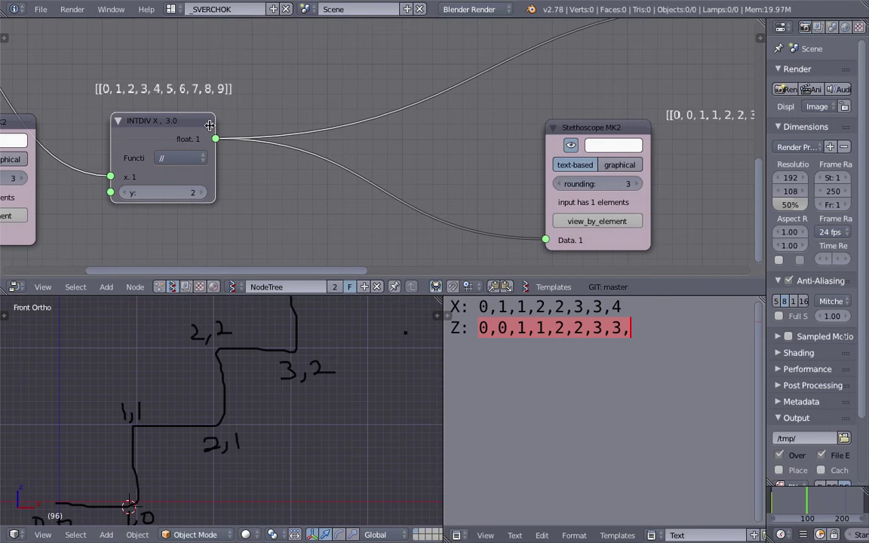
pyautogui.moveTo(567, 143); pyautogui.dragTo(434, 146, button='middle')
pyautogui.moveTo(624, 114); pyautogui.dragTo(556, 132, button='middle')
pyautogui.scroll(2, 555, 131)
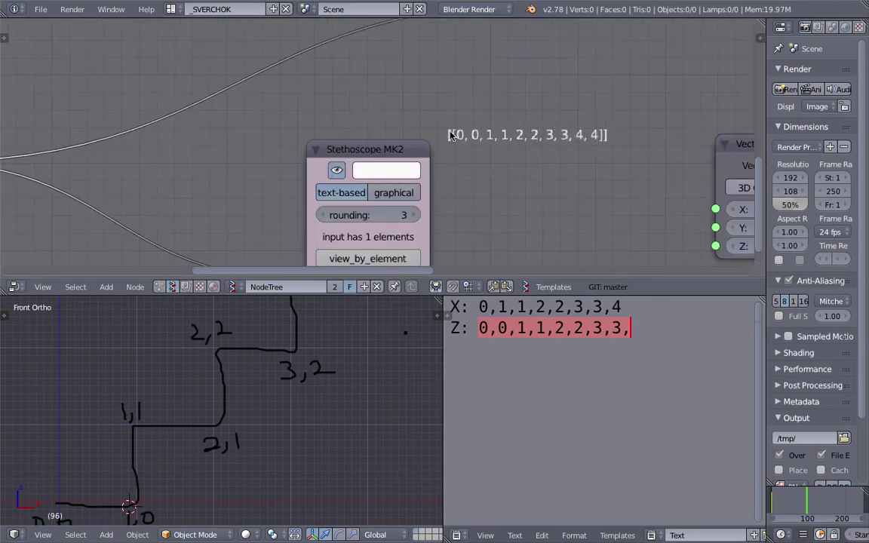
pyautogui.press('g')
pyautogui.click(571, 134)
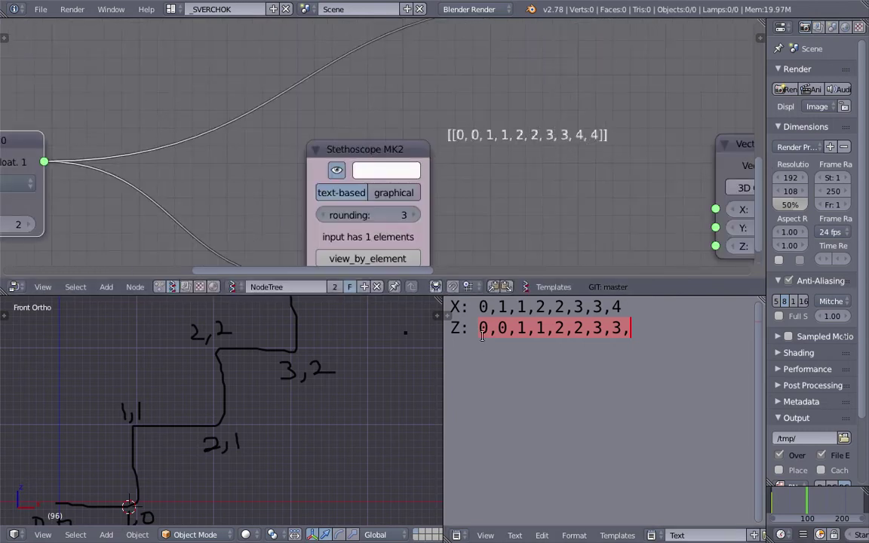
# Highlight the X coordinate list in the text notes
pyautogui.click(484, 306)
pyautogui.click(631, 307)
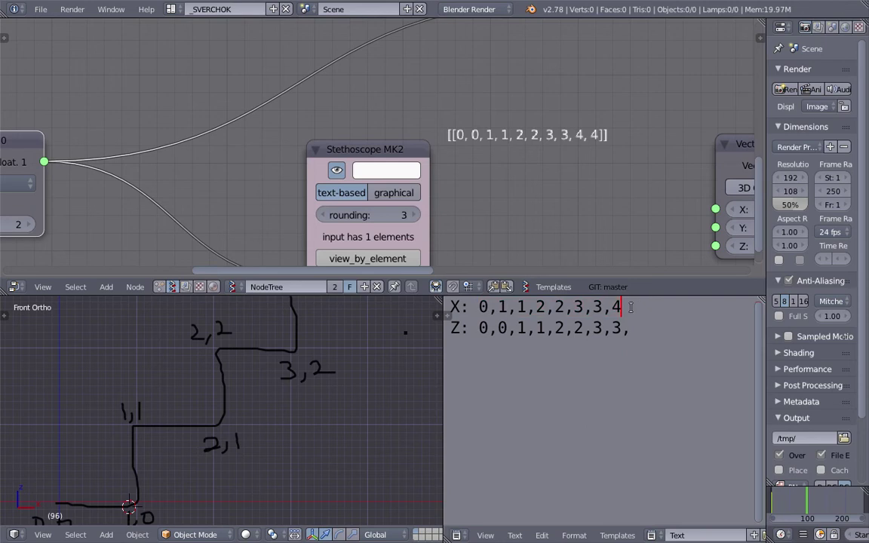
pyautogui.moveTo(460, 306); pyautogui.dragTo(635, 303)
# Reposition the ADD node after the Range Float and bring the upper INTDIV node close beside it
pyautogui.scroll(-2, 341, 93)
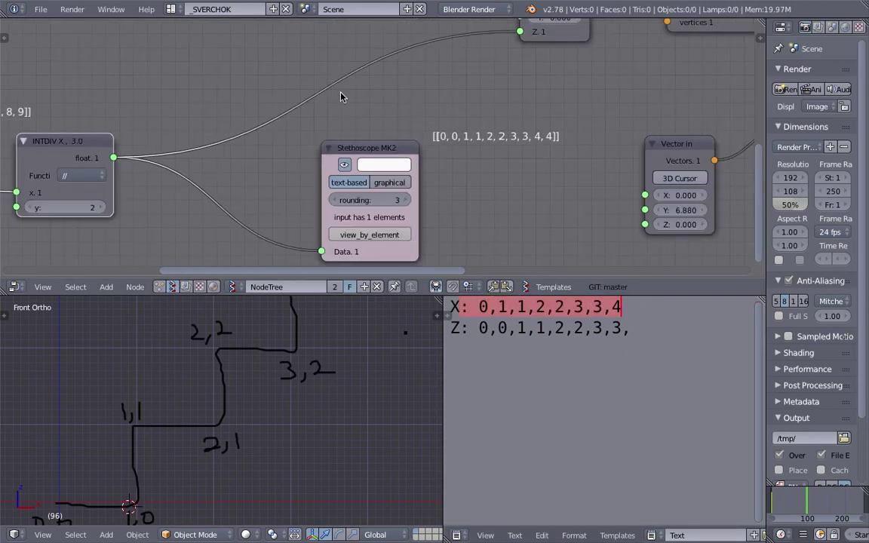
pyautogui.moveTo(356, 111); pyautogui.dragTo(451, 175, button='middle')
pyautogui.scroll(-3, 451, 180)
pyautogui.moveTo(238, 155); pyautogui.dragTo(324, 171, button='middle')
pyautogui.moveTo(320, 215); pyautogui.dragTo(342, 209)
pyautogui.moveTo(323, 99); pyautogui.dragTo(360, 178, button='middle')
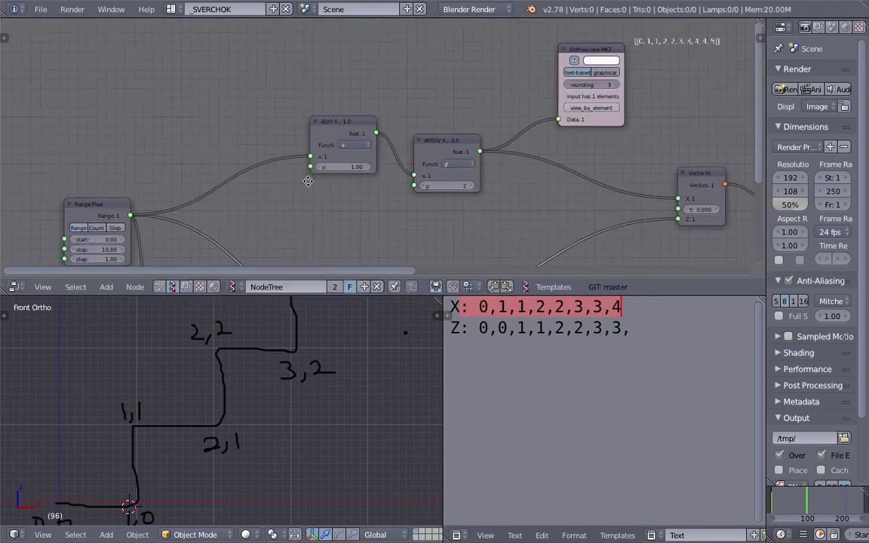
pyautogui.scroll(3, 344, 162)
pyautogui.moveTo(322, 143); pyautogui.dragTo(268, 173)
pyautogui.moveTo(268, 171); pyautogui.dragTo(349, 121, button='middle')
pyautogui.scroll(1, 349, 121)
pyautogui.moveTo(349, 121); pyautogui.dragTo(325, 122)
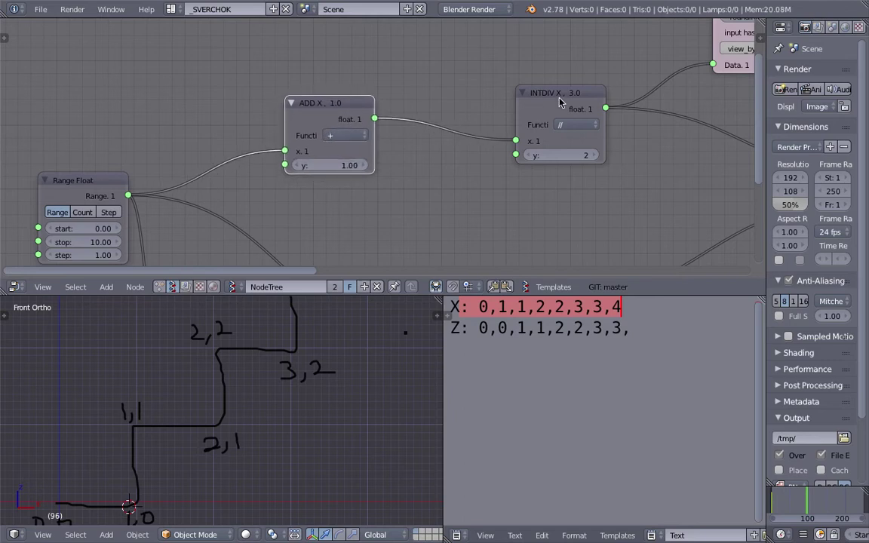
pyautogui.moveTo(560, 101); pyautogui.dragTo(477, 98)
# Duplicate the Range Float's Stethoscope MK2, place it below the upper INTDIV node, and feed it the ADD node's output
pyautogui.moveTo(549, 111); pyautogui.dragTo(450, 71, button='middle')
pyautogui.scroll(-2, 450, 71)
pyautogui.moveTo(317, 137); pyautogui.dragTo(369, 132, button='middle')
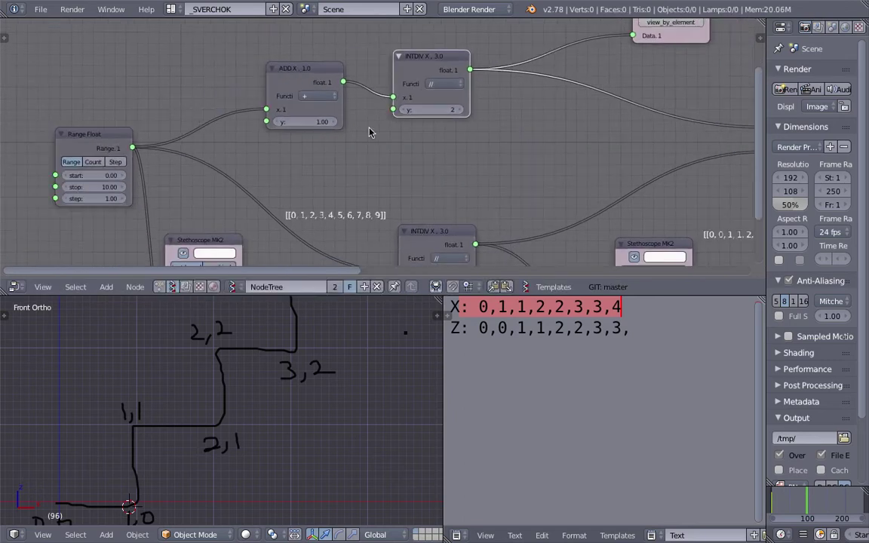
pyautogui.click(200, 243)
pyautogui.hotkey('shift', 'd')
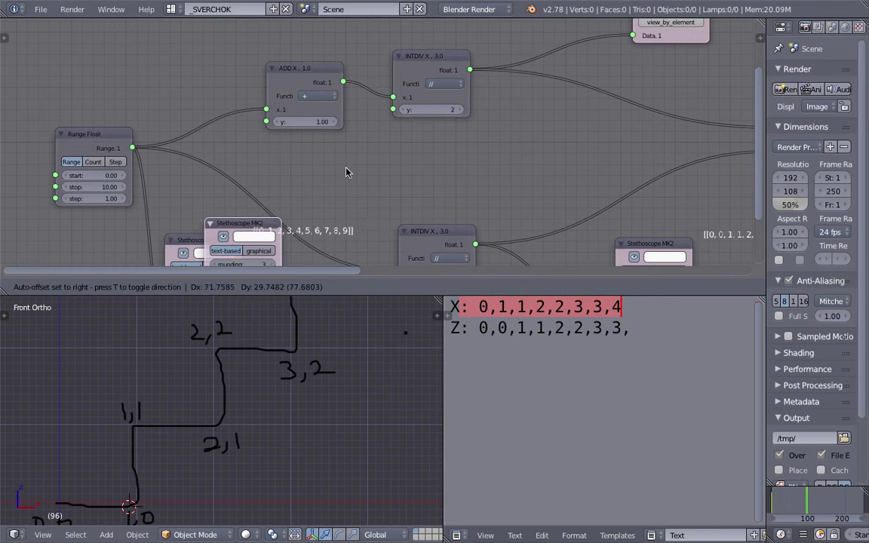
pyautogui.click(412, 136)
pyautogui.moveTo(344, 82); pyautogui.dragTo(374, 215)
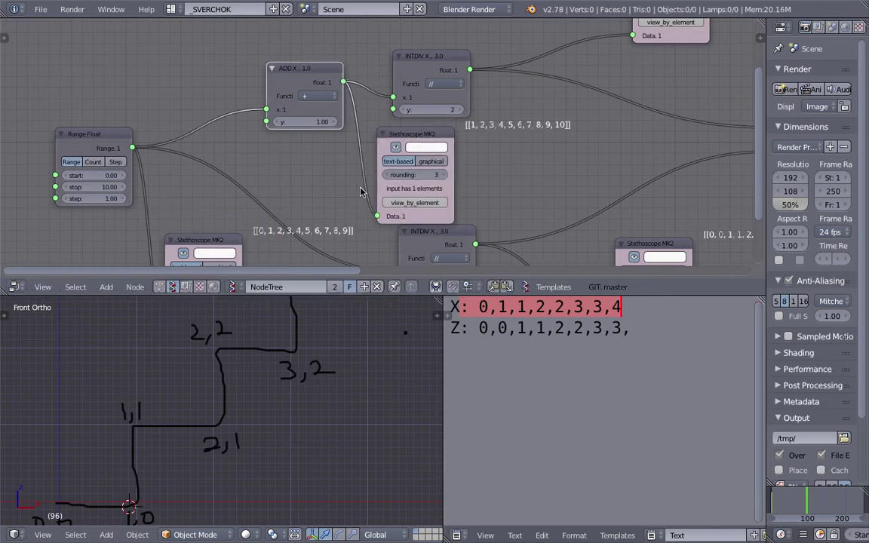
pyautogui.scroll(2, 421, 178)
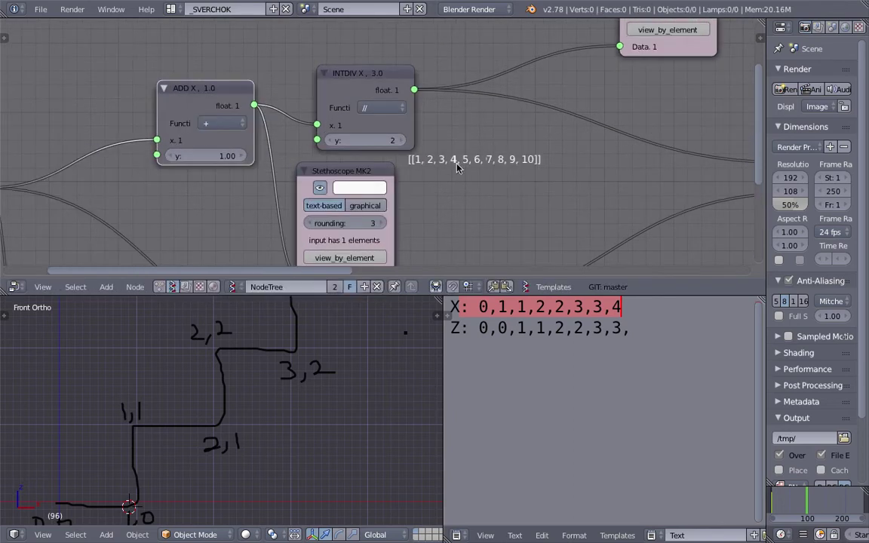
# Move the duplicated Stethoscope MK2 aside and connect the upper INTDIV output to it to read the X list
pyautogui.moveTo(379, 172); pyautogui.dragTo(544, 148)
pyautogui.moveTo(414, 90); pyautogui.dragTo(470, 248)
pyautogui.moveTo(527, 182); pyautogui.dragTo(409, 191, button='middle')
pyautogui.scroll(2, 411, 188)
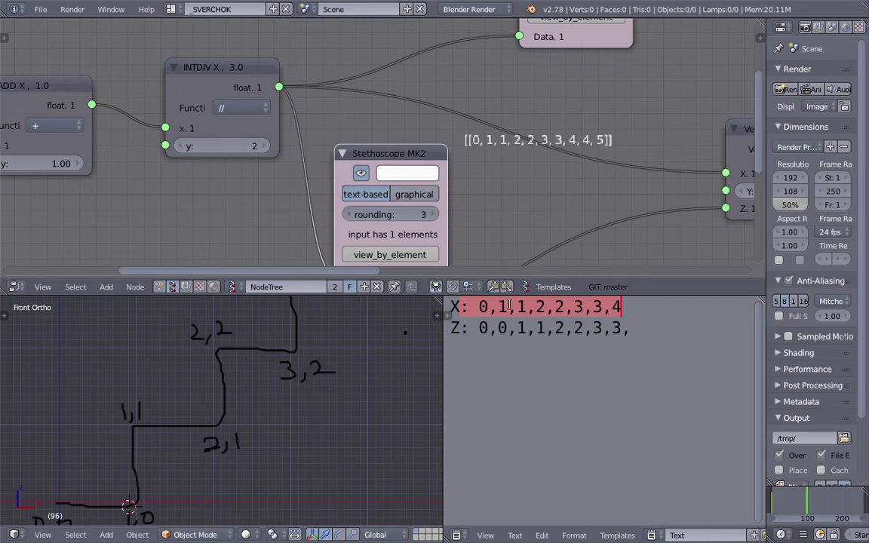
# Delete the duplicated Stethoscope MK2 node and save the file
pyautogui.scroll(-4, 357, 139)
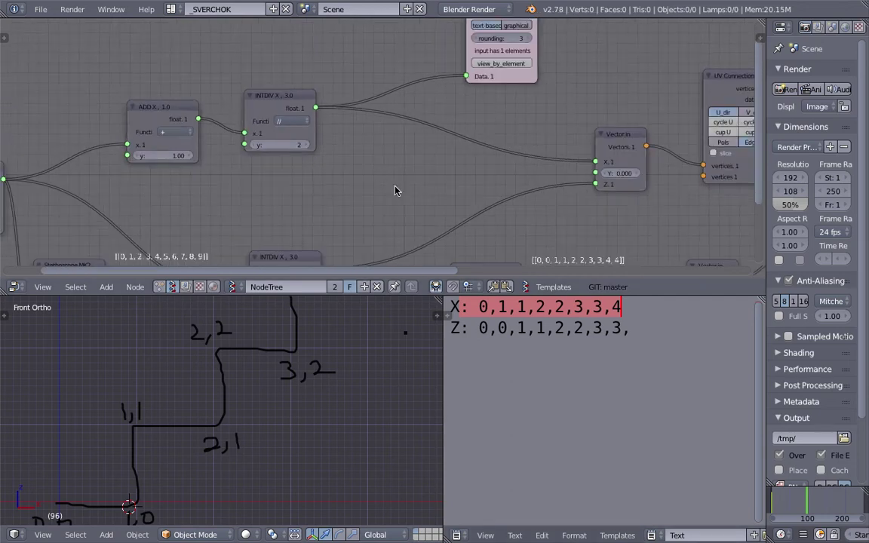
pyautogui.hotkey('ctrl', 's')
pyautogui.click(386, 149)
# Move the Vector In node that combines the X and Z lists closer to the two INTDIV nodes
pyautogui.moveTo(525, 112); pyautogui.dragTo(509, 115, button='middle')
pyautogui.moveTo(551, 86); pyautogui.dragTo(394, 100)
pyautogui.scroll(2, 309, 109)
pyautogui.scroll(3, 304, 103)
pyautogui.moveTo(305, 104); pyautogui.dragTo(201, 144, button='middle')
pyautogui.scroll(5, 330, 134)
pyautogui.moveTo(329, 134); pyautogui.dragTo(265, 137, button='middle')
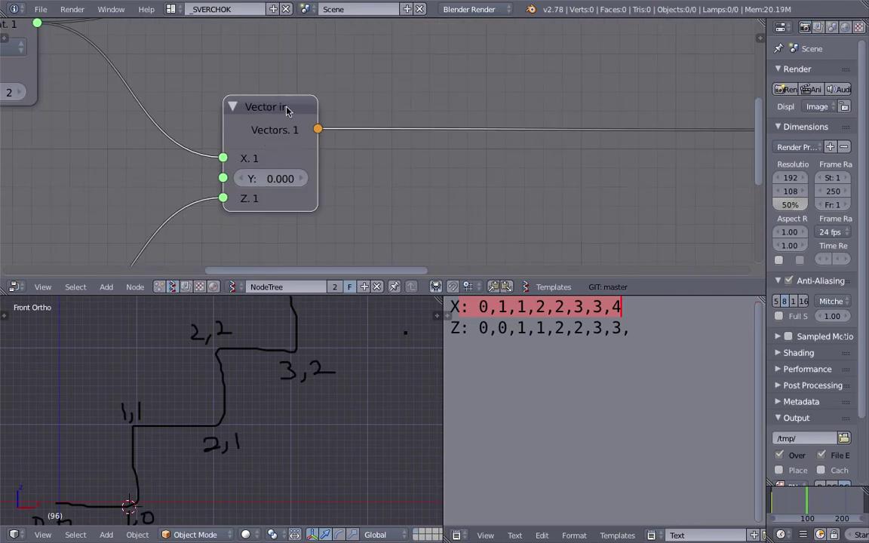
pyautogui.scroll(-1, 287, 151)
pyautogui.moveTo(284, 179); pyautogui.dragTo(311, 177, button='middle')
pyautogui.scroll(-5, 309, 176)
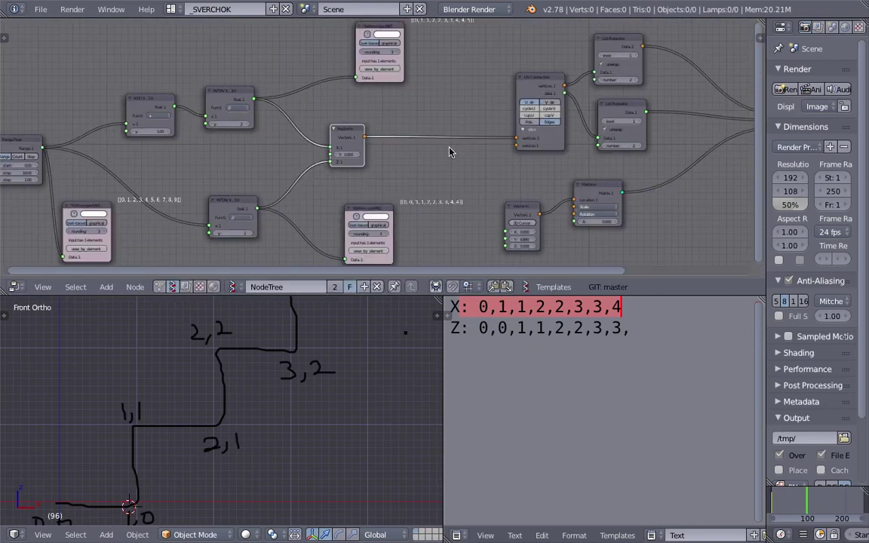
# Shift the Vector In node and the two INTDIV output Stethoscope MK2 nodes closer to the INTDIV nodes
pyautogui.moveTo(449, 147); pyautogui.dragTo(364, 156, button='middle')
pyautogui.moveTo(267, 137); pyautogui.dragTo(250, 136)
pyautogui.moveTo(284, 218); pyautogui.dragTo(245, 218)
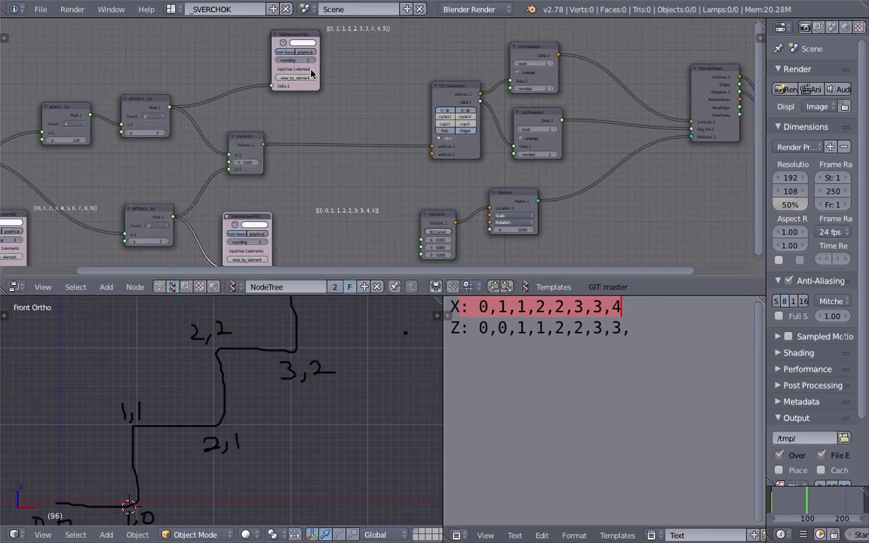
pyautogui.moveTo(284, 34); pyautogui.dragTo(233, 38)
# Add a Viewer Draw node through the node search and place it between the Vector In and UV Connection nodes
pyautogui.moveTo(316, 162); pyautogui.dragTo(319, 116, button='middle')
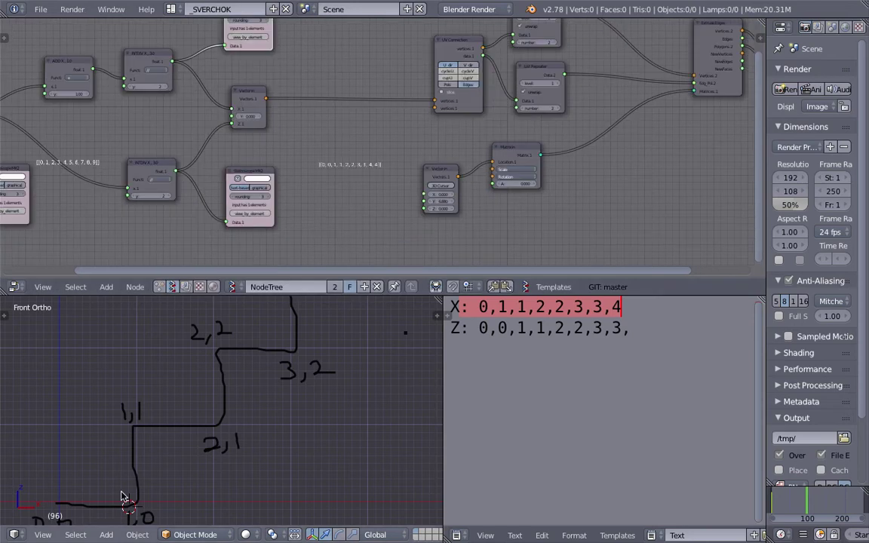
pyautogui.scroll(-1, 119, 489)
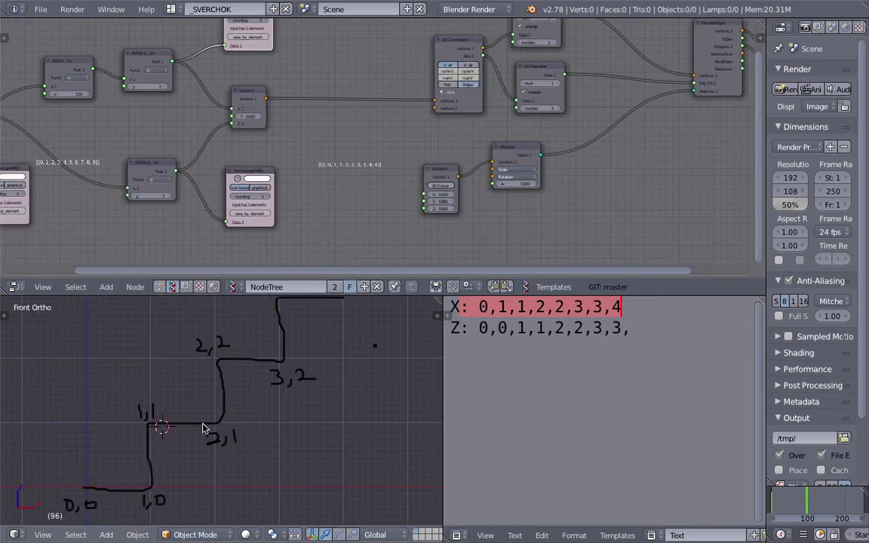
pyautogui.keyDown('shift'); pyautogui.scroll(-1, 306, 197); pyautogui.keyUp('shift')
pyautogui.hotkey('shift', 'a')
pyautogui.click(306, 192)
pyautogui.write('ve')
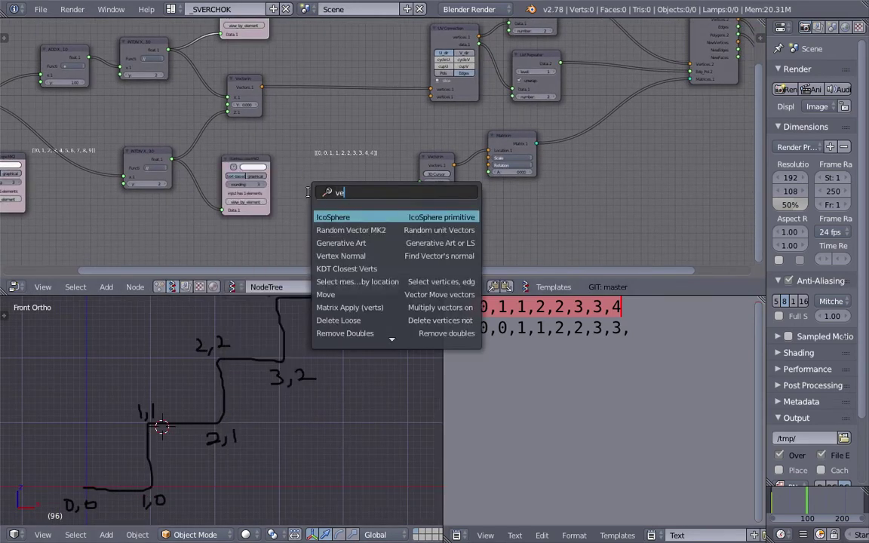
pyautogui.write('i')
pyautogui.press('BackSpace')
pyautogui.press('BackSpace')
pyautogui.write('iew')
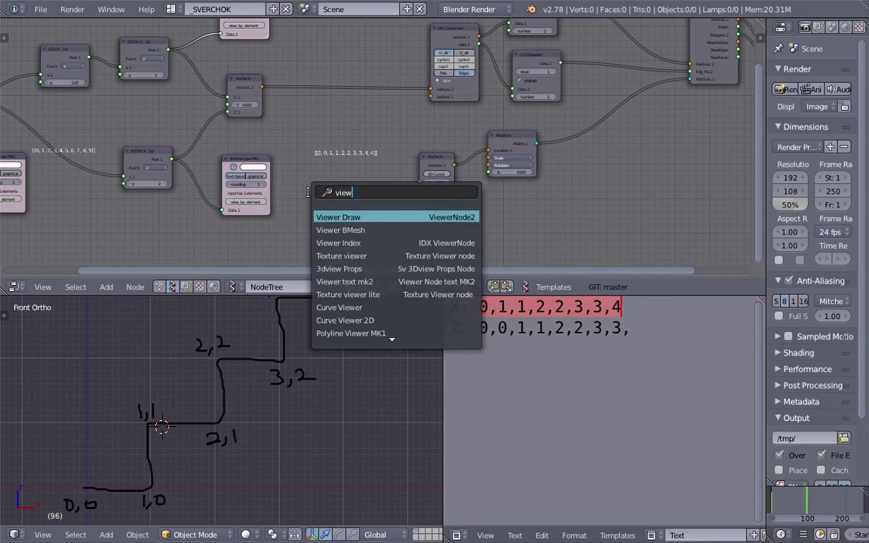
pyautogui.press('Return')
pyautogui.click(314, 123)
# Connect the Vector In output to the Viewer Draw vertices input and compare the plotted points with the staircase sketch
pyautogui.scroll(2, 288, 111)
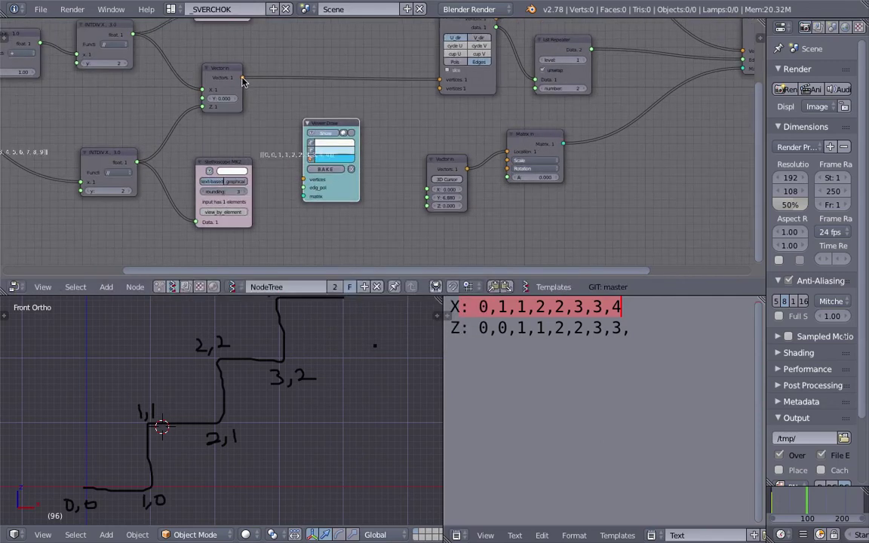
pyautogui.moveTo(242, 77)
pyautogui.mouseDown()
pyautogui.moveTo(304, 178)
pyautogui.moveTo(307, 211)
pyautogui.mouseUp()
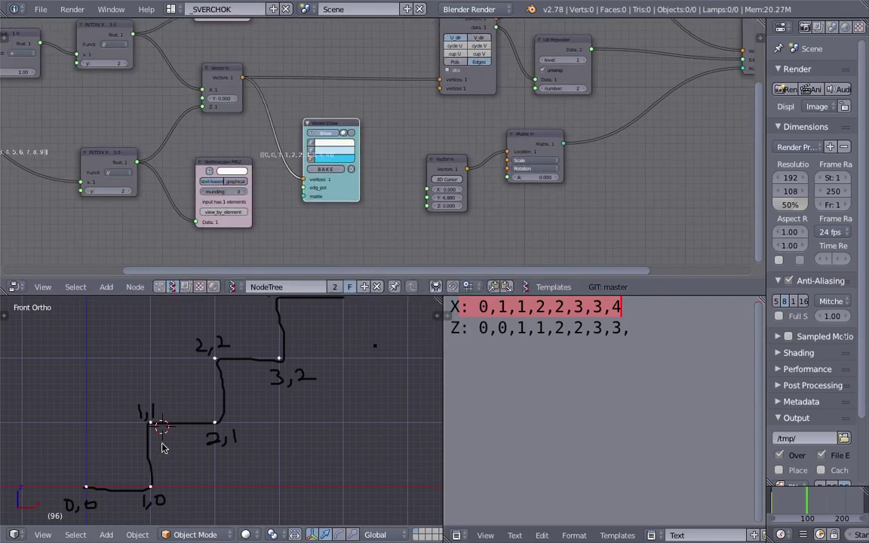
pyautogui.click(83, 494)
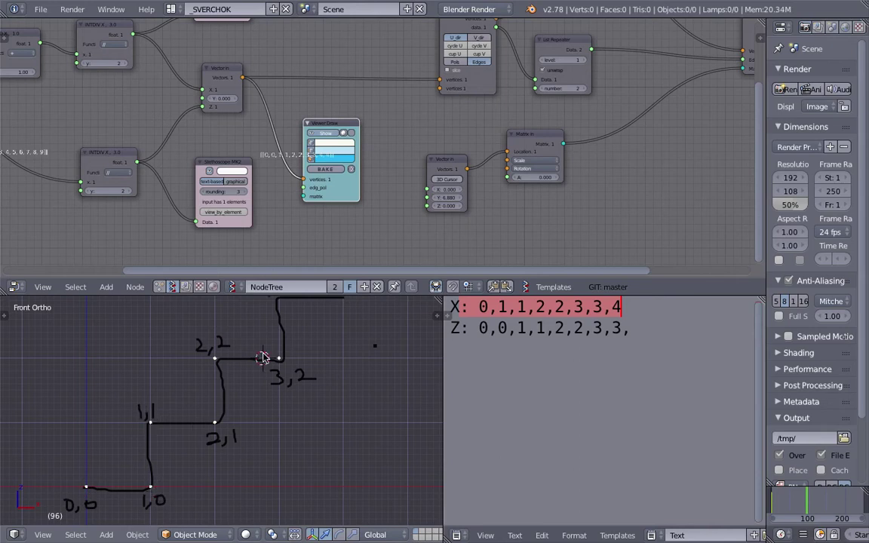
pyautogui.scroll(-2, 262, 357)
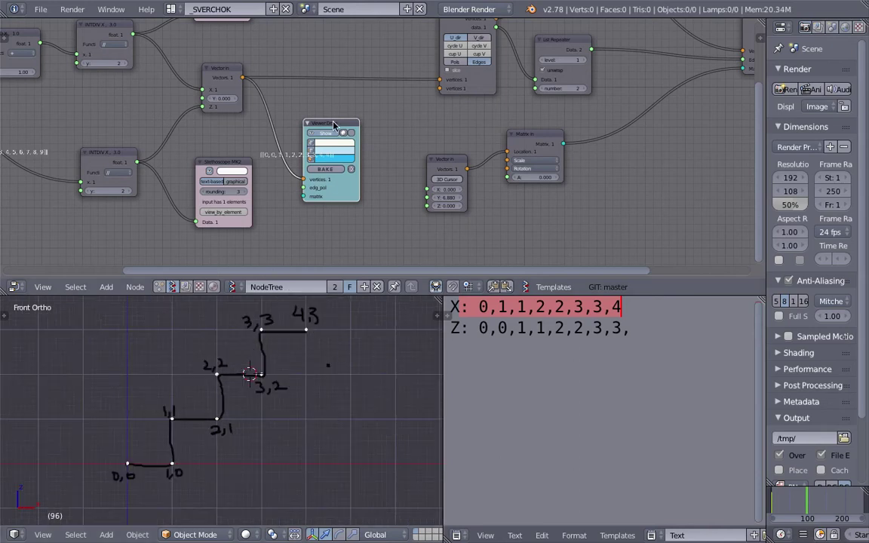
# Delete the Viewer Draw node and save the file
pyautogui.press('x')
pyautogui.moveTo(337, 117); pyautogui.dragTo(343, 178, button='middle')
pyautogui.hotkey('ctrl', 's')
pyautogui.click(345, 182)
# Move the UV Connection node closer to the Vector In node and save the file
pyautogui.scroll(2, 378, 147)
pyautogui.click(464, 77)
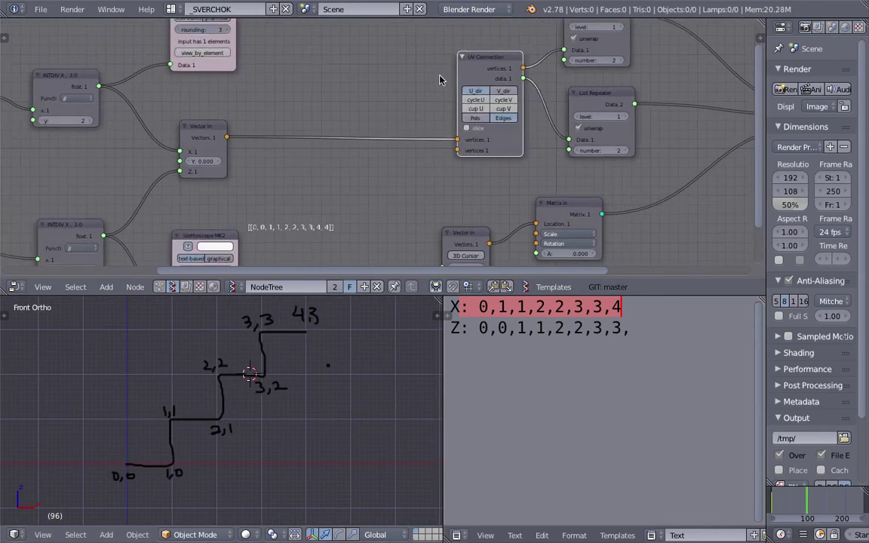
pyautogui.moveTo(468, 75); pyautogui.dragTo(351, 79)
pyautogui.scroll(1, 210, 111)
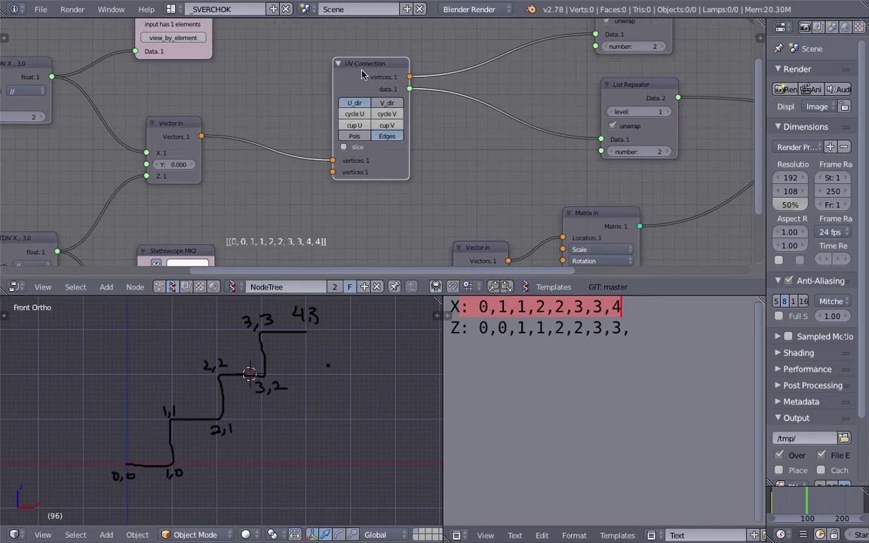
pyautogui.moveTo(361, 83); pyautogui.dragTo(249, 169, button='middle')
pyautogui.hotkey('ctrl', 's')
pyautogui.press('Return')
pyautogui.scroll(1, 247, 172)
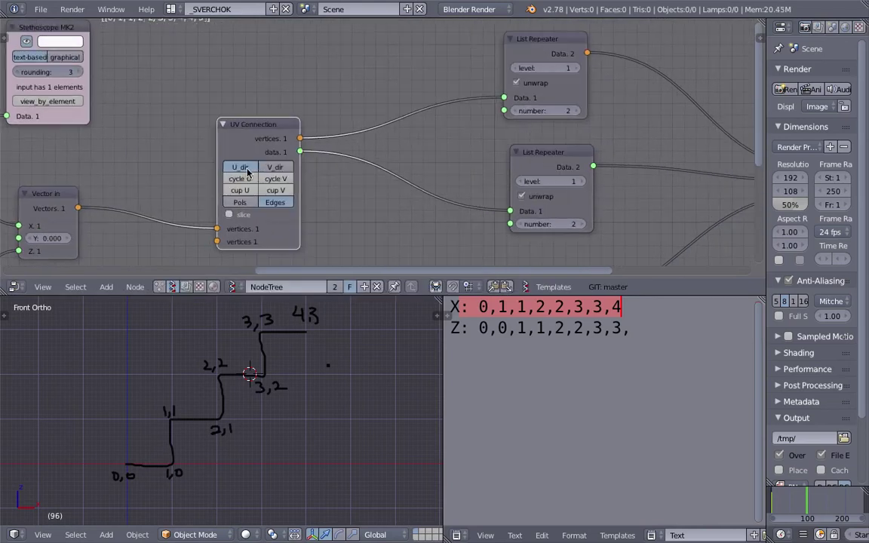
# Reposition the UV Connection node and move both List Repeater nodes closer to it
pyautogui.moveTo(274, 132); pyautogui.dragTo(264, 113)
pyautogui.scroll(-1, 435, 145)
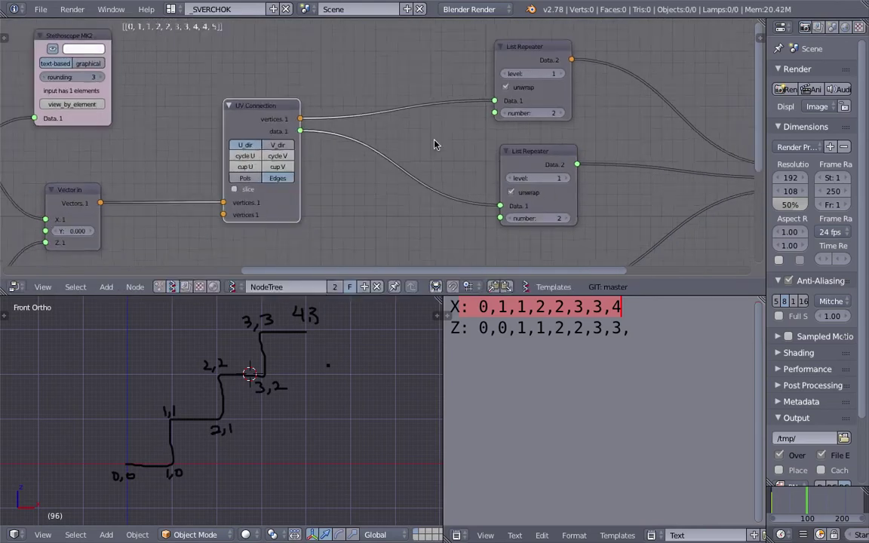
pyautogui.moveTo(478, 136); pyautogui.dragTo(400, 132, button='middle')
pyautogui.moveTo(441, 55); pyautogui.dragTo(396, 42)
pyautogui.moveTo(439, 154); pyautogui.dragTo(381, 150)
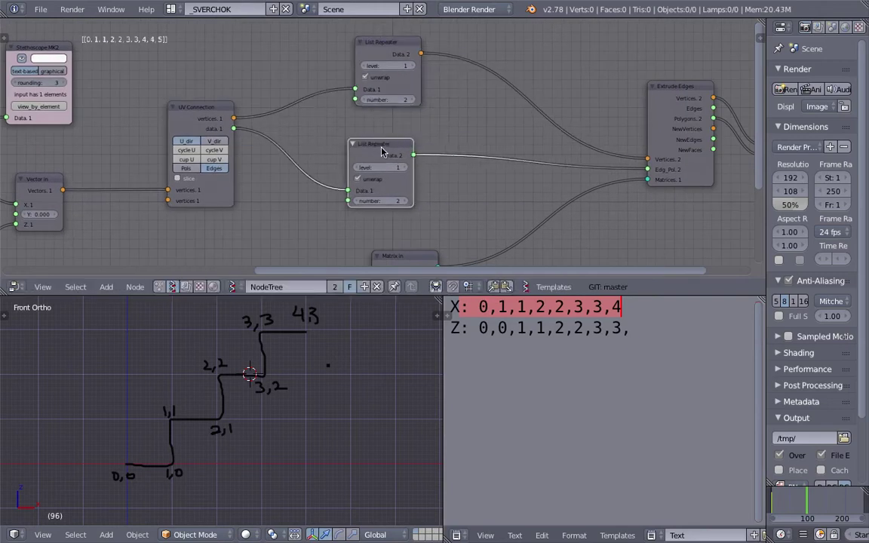
# Duplicate the Viewer Draw node and place the copy below the Extrude Edges node
pyautogui.scroll(-2, 385, 162)
pyautogui.moveTo(544, 217); pyautogui.dragTo(518, 181, button='middle')
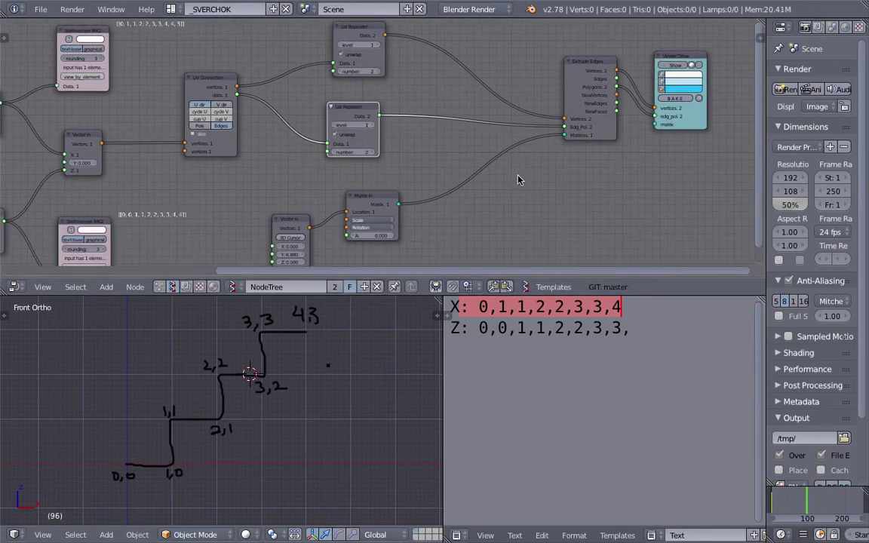
pyautogui.click(676, 58)
pyautogui.hotkey('shift', 'd')
pyautogui.click(557, 206)
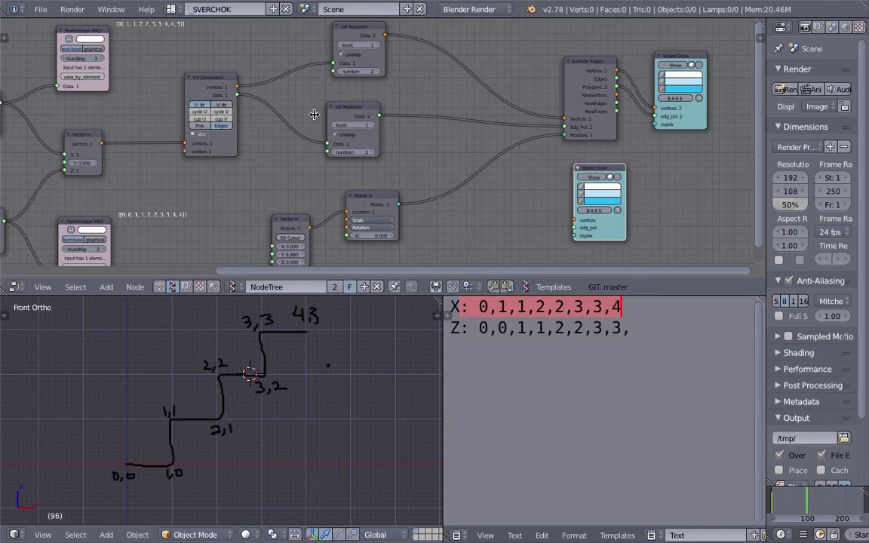
# Connect the UV Connection vertices and data outputs to the duplicated Viewer Draw and turn on its display
pyautogui.moveTo(237, 87); pyautogui.dragTo(574, 220)
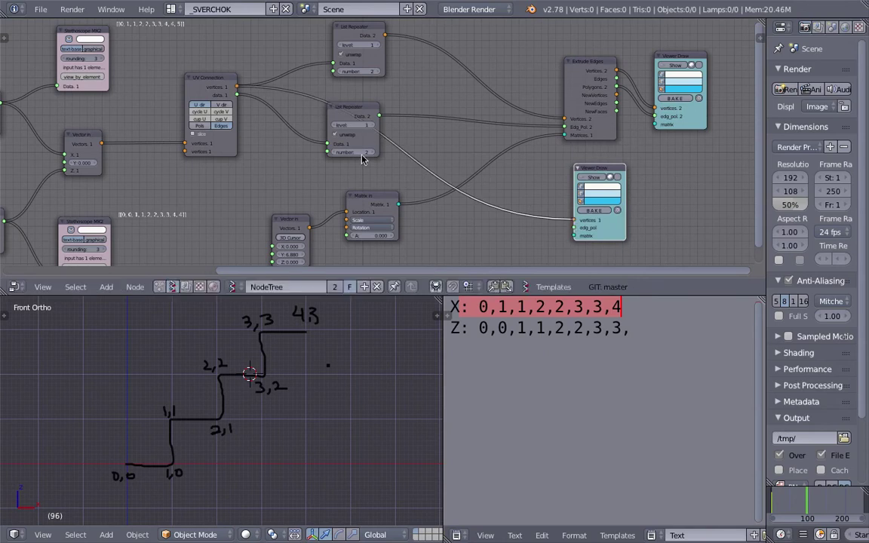
pyautogui.moveTo(237, 95); pyautogui.dragTo(575, 227)
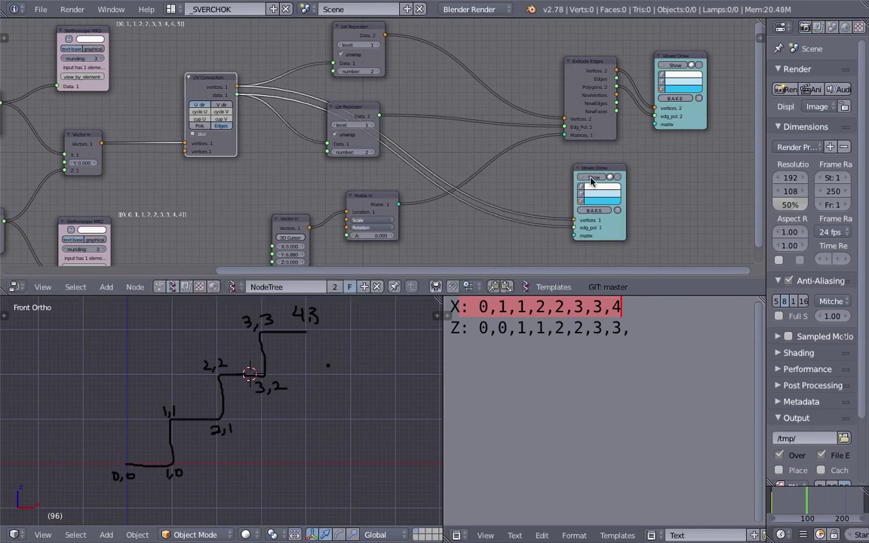
pyautogui.click(594, 177)
pyautogui.moveTo(317, 392)
pyautogui.mouseDown(button='middle')
pyautogui.moveTo(296, 413)
pyautogui.moveTo(172, 414)
pyautogui.moveTo(224, 319)
pyautogui.moveTo(246, 380)
pyautogui.mouseUp(button='middle')
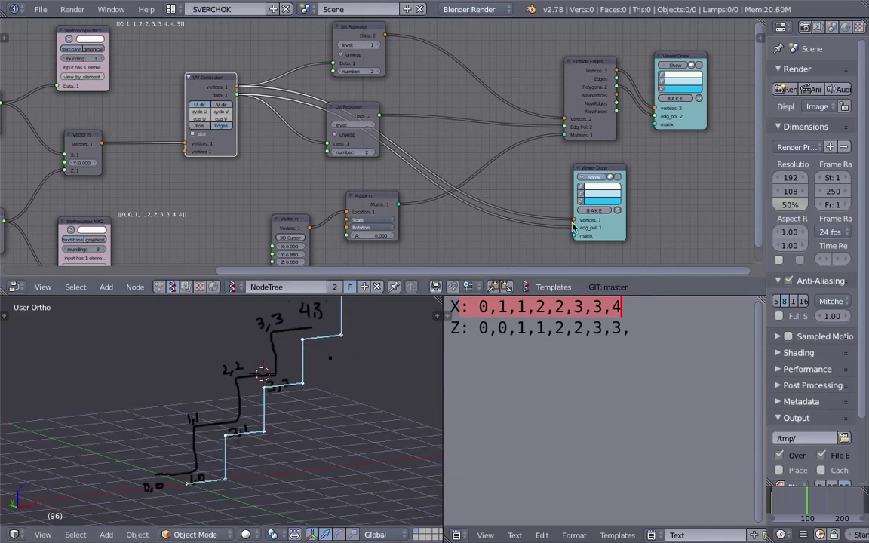
# Bake the staircase edge line as a mesh to inspect beside the preview, and delete the baked object
pyautogui.click(593, 211)
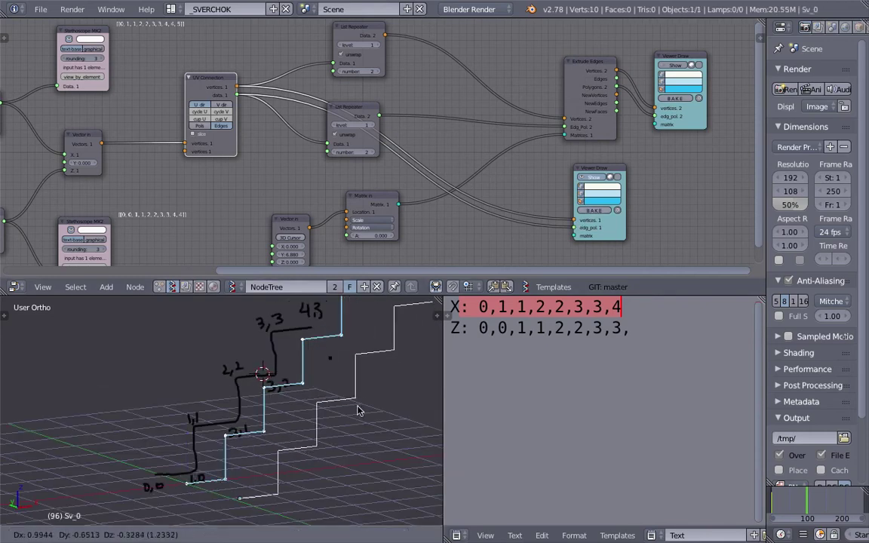
pyautogui.moveTo(354, 395); pyautogui.dragTo(351, 396, button='middle')
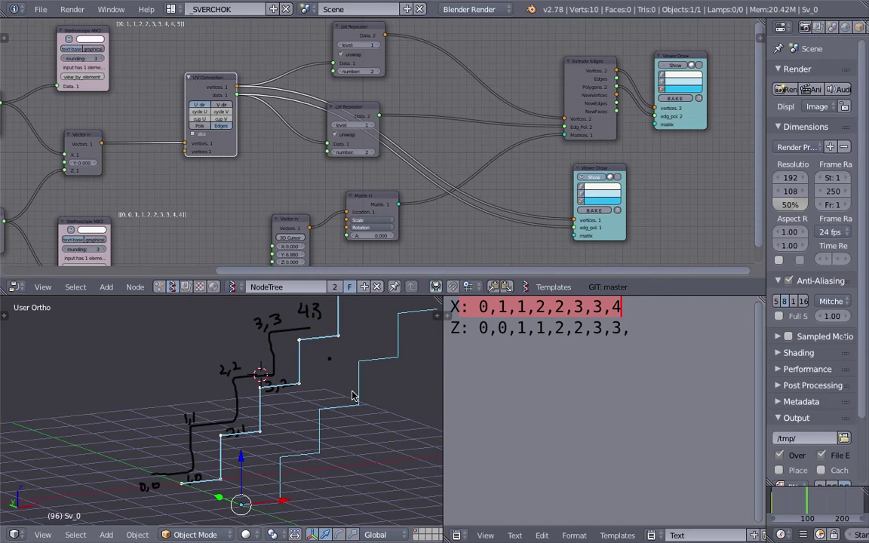
pyautogui.press('Delete')
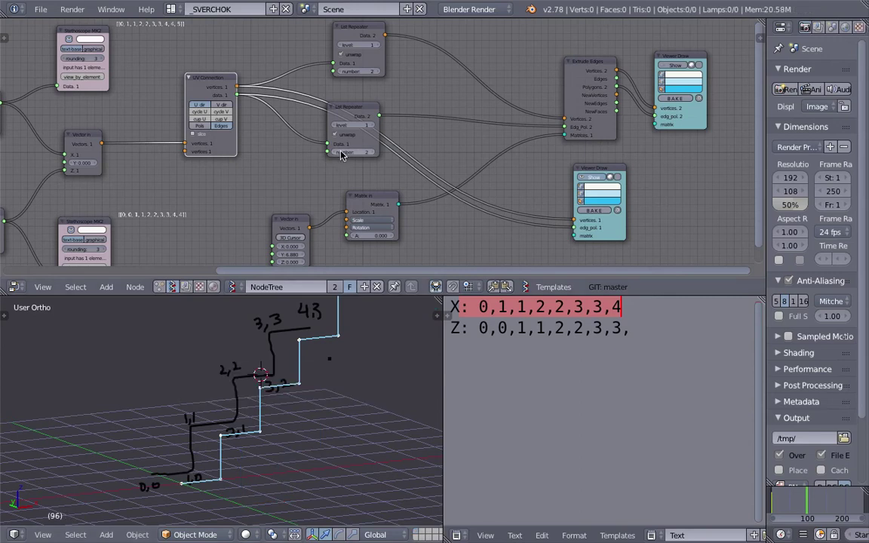
# Move the Extrude Edges node and both List Repeater nodes to space out the layout
pyautogui.moveTo(344, 144); pyautogui.dragTo(339, 156, button='middle')
pyautogui.scroll(1, 359, 99)
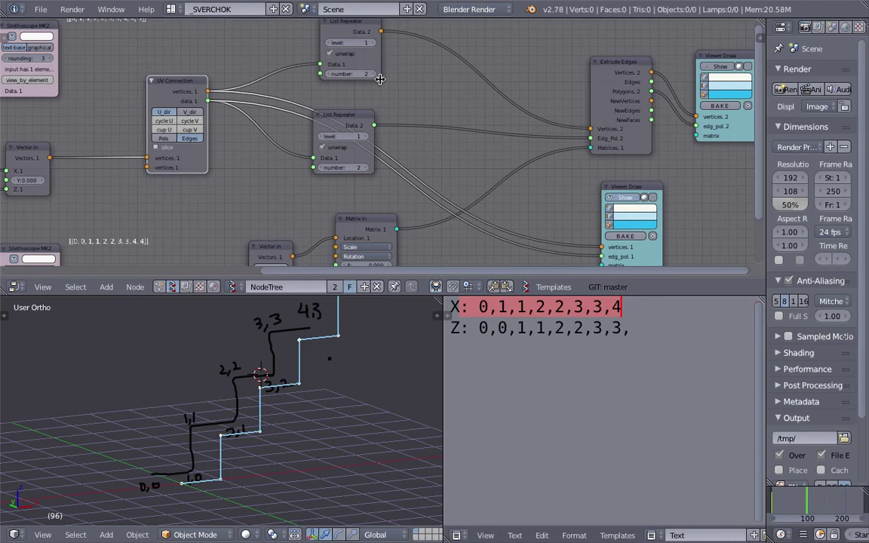
pyautogui.moveTo(379, 78); pyautogui.dragTo(363, 104, button='middle')
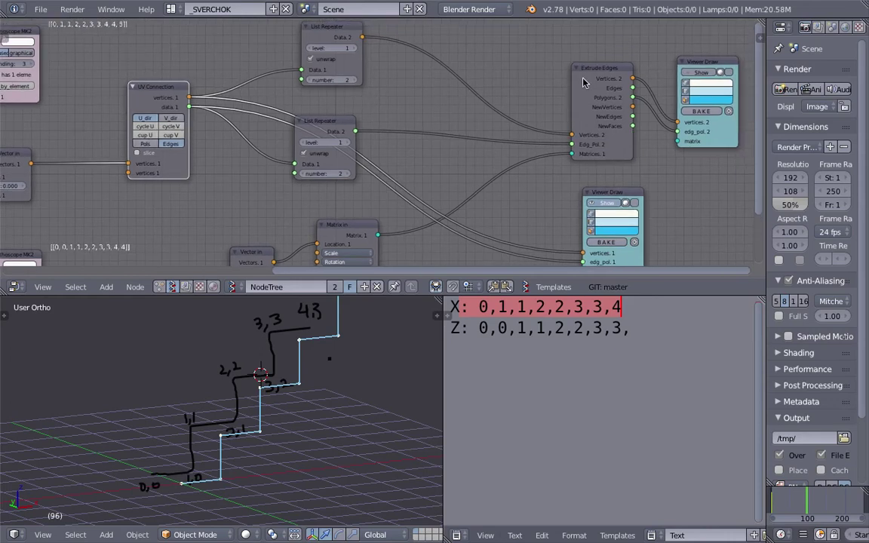
pyautogui.moveTo(589, 77); pyautogui.dragTo(568, 61)
pyautogui.moveTo(328, 123); pyautogui.dragTo(282, 145)
pyautogui.moveTo(340, 68); pyautogui.dragTo(286, 74)
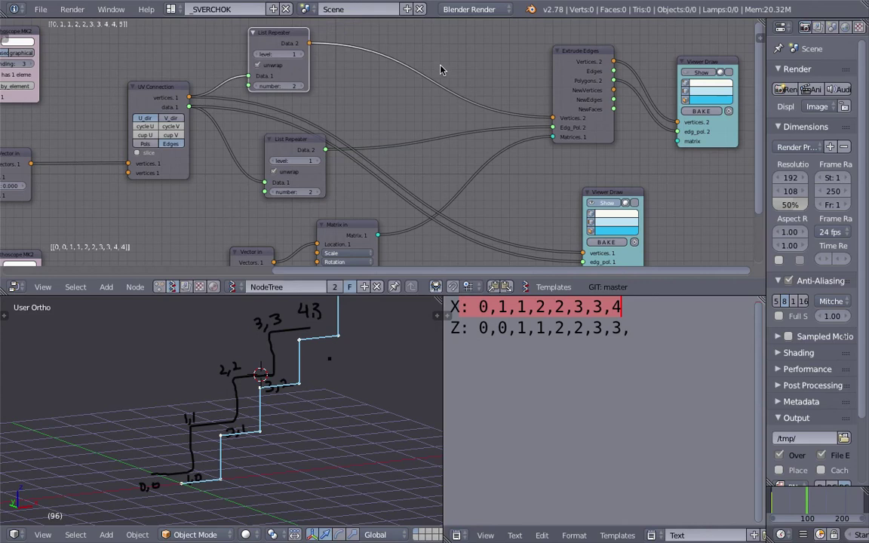
# Set Y to 7.42 in the Vector In node feeding Matrix In and enlarge the node editor area
pyautogui.moveTo(394, 154); pyautogui.dragTo(420, 127, button='middle')
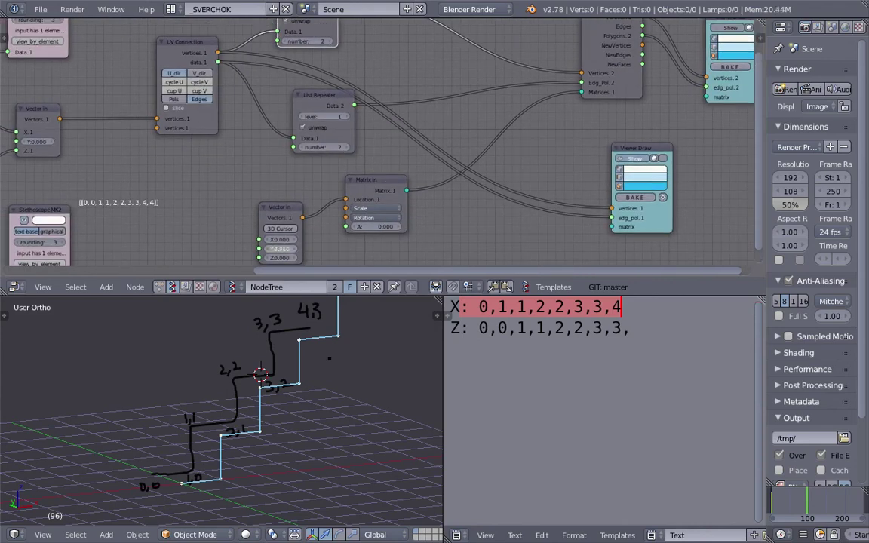
pyautogui.moveTo(397, 147); pyautogui.dragTo(374, 153, button='middle')
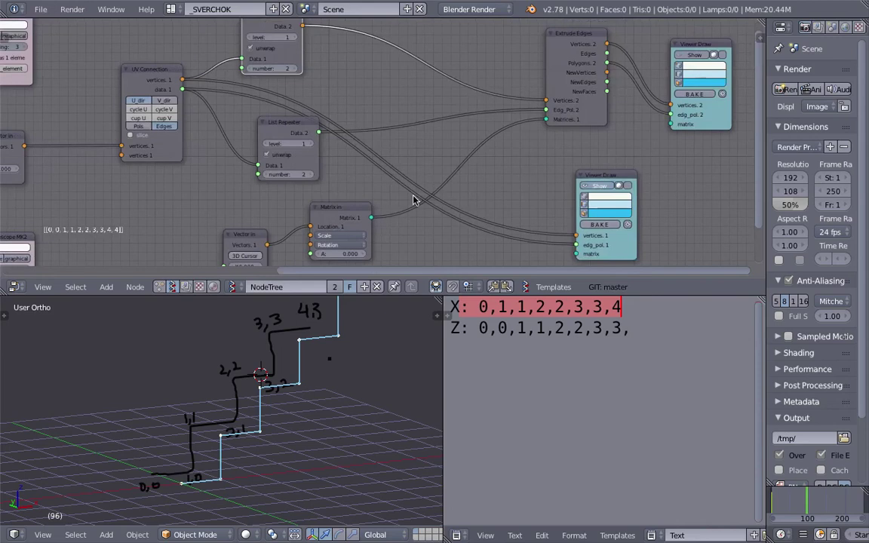
pyautogui.moveTo(438, 276); pyautogui.dragTo(439, 332)
pyautogui.moveTo(485, 166); pyautogui.dragTo(499, 164, button='middle')
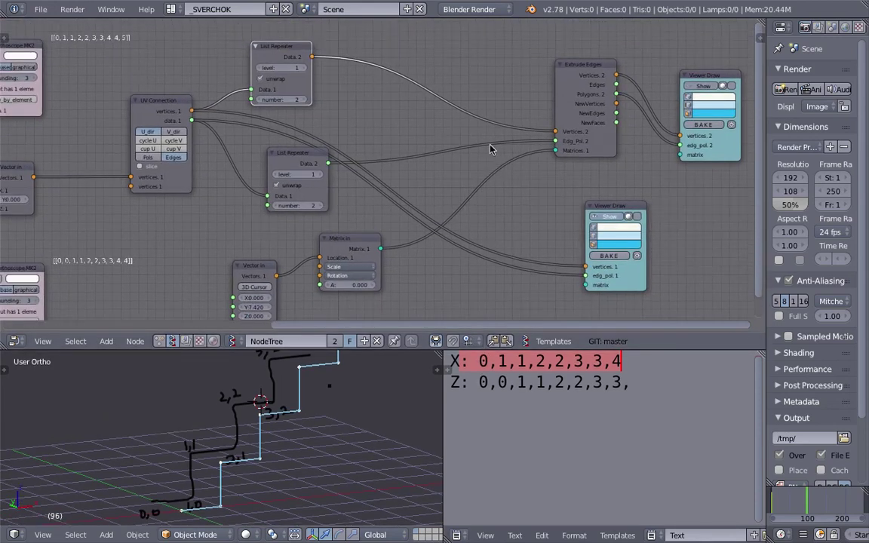
# Replace the Extrude Edges input links with direct links from UV Connection vertices and data, and reconnect the Matrix In output
pyautogui.keyDown('ctrl'); pyautogui.moveTo(499, 165); pyautogui.dragTo(490, 192, button='right'); pyautogui.keyUp('ctrl')
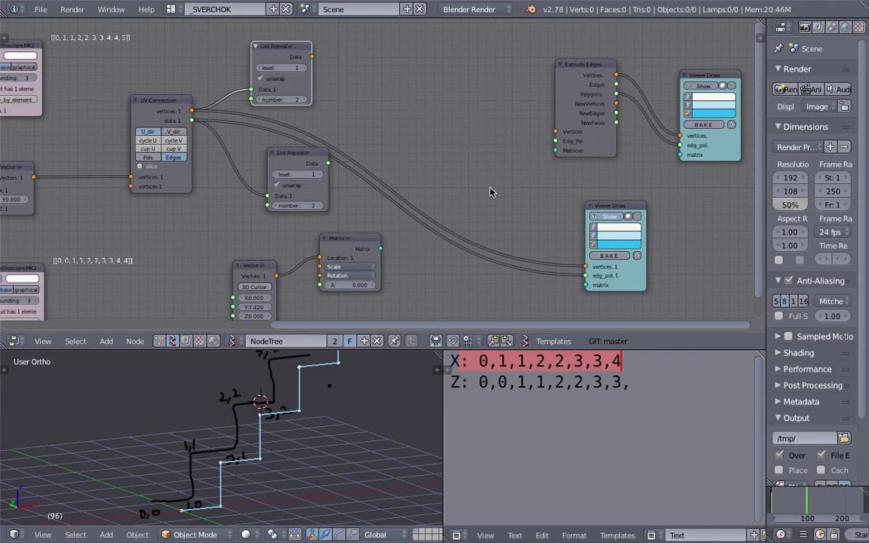
pyautogui.moveTo(193, 111); pyautogui.dragTo(556, 131)
pyautogui.moveTo(193, 121); pyautogui.dragTo(556, 141)
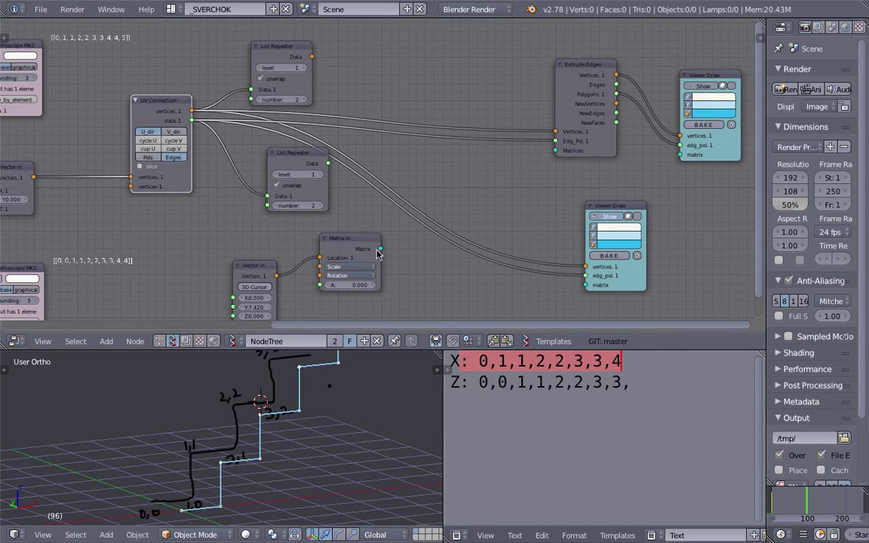
pyautogui.moveTo(380, 249); pyautogui.dragTo(556, 150)
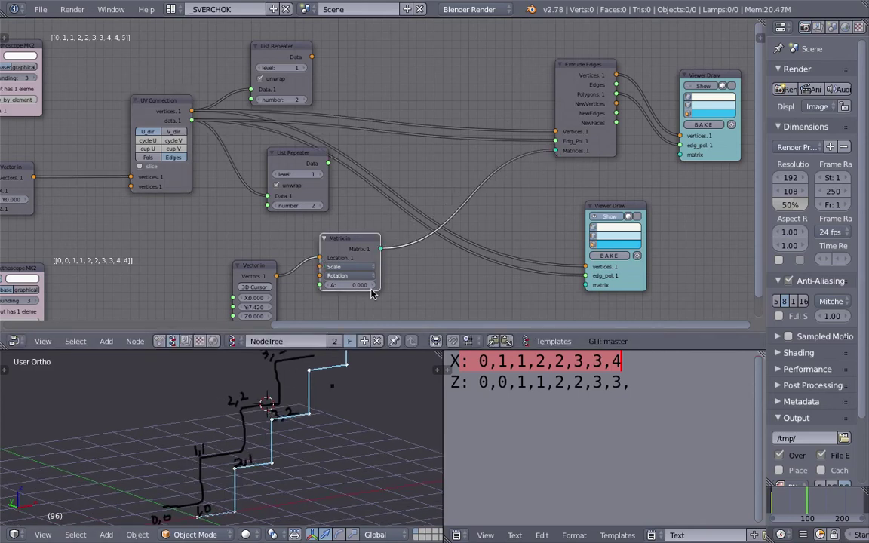
# Switch the UV Connection output type to Pols and back to Edges
pyautogui.moveTo(268, 309); pyautogui.dragTo(282, 291, button='middle')
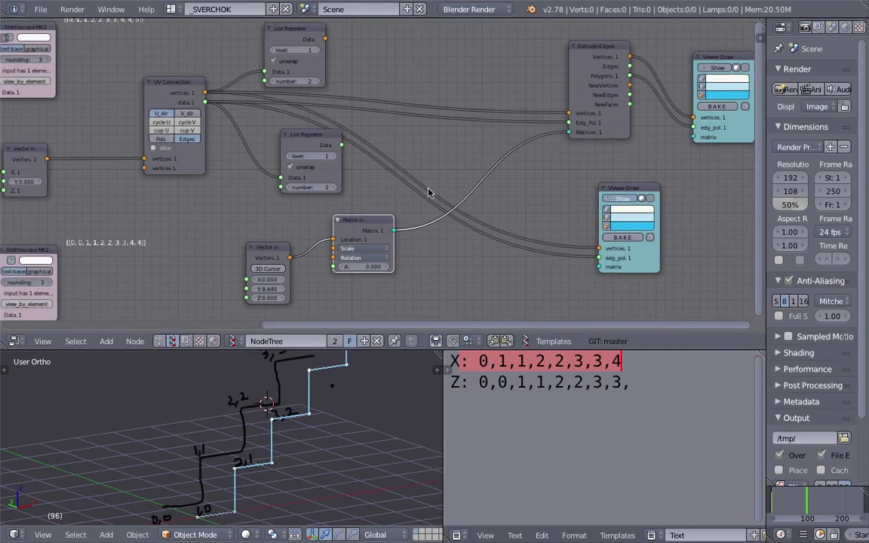
pyautogui.moveTo(458, 175); pyautogui.dragTo(437, 188, button='middle')
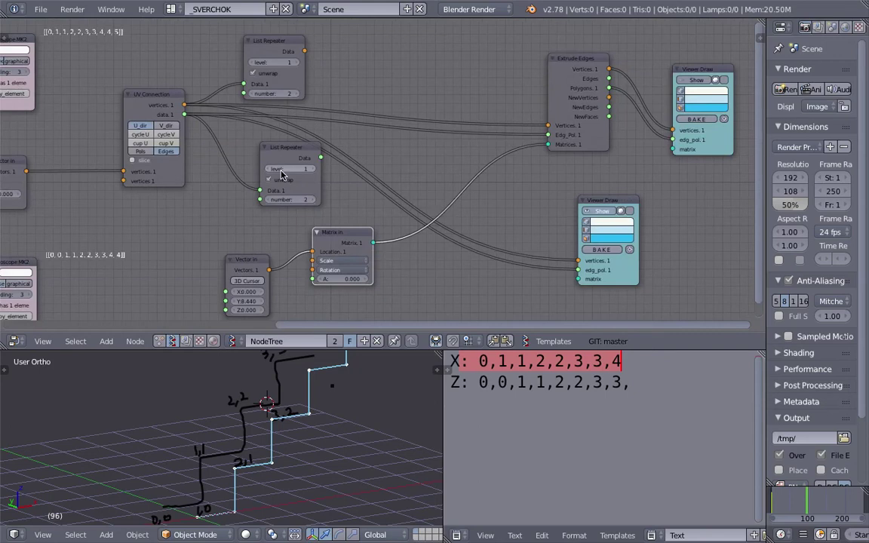
pyautogui.moveTo(113, 136); pyautogui.dragTo(156, 134, button='middle')
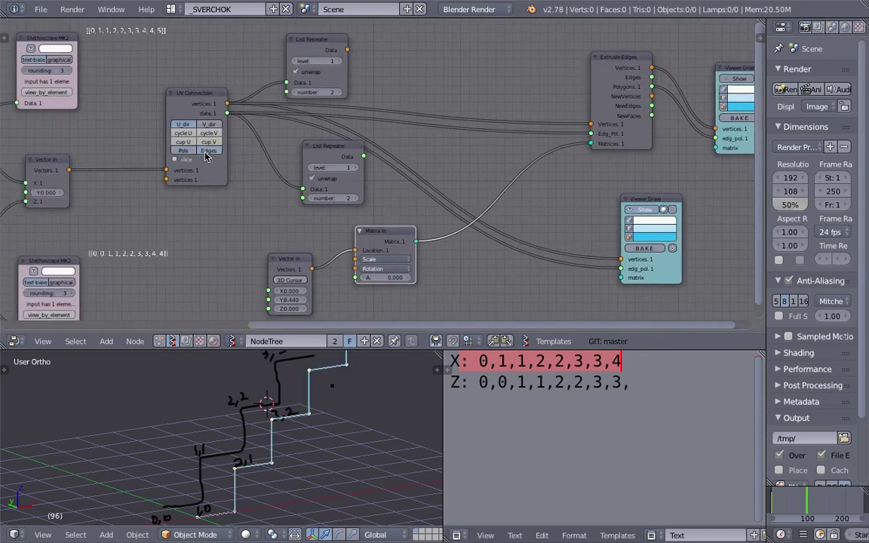
pyautogui.click(190, 151)
pyautogui.click(203, 151)
# Cut the three links into Extrude Edges and add a Mesh Join node in front of it
pyautogui.moveTo(513, 153)
pyautogui.keyDown('ctrl'); pyautogui.mouseDown(button='right')
pyautogui.moveTo(487, 117)
pyautogui.moveTo(494, 72)
pyautogui.mouseUp(button='right'); pyautogui.keyUp('ctrl')
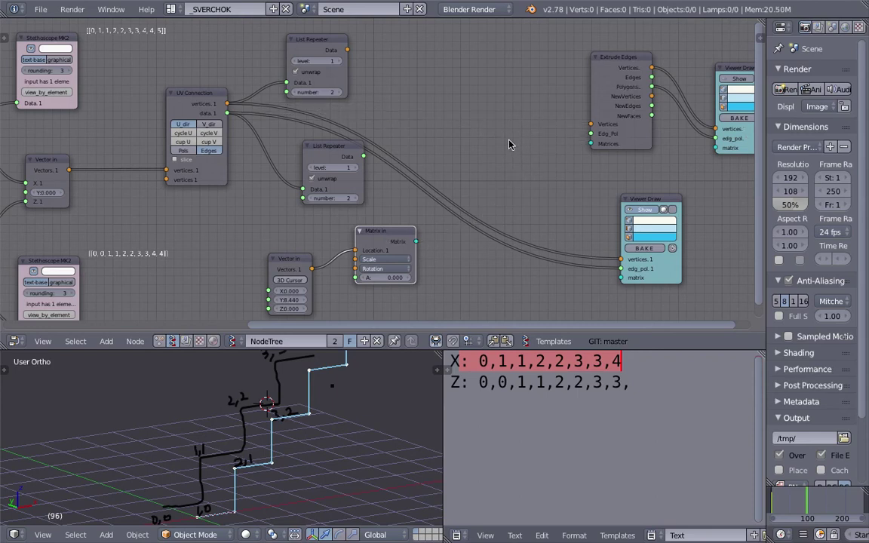
pyautogui.press('space')
pyautogui.write('mes')
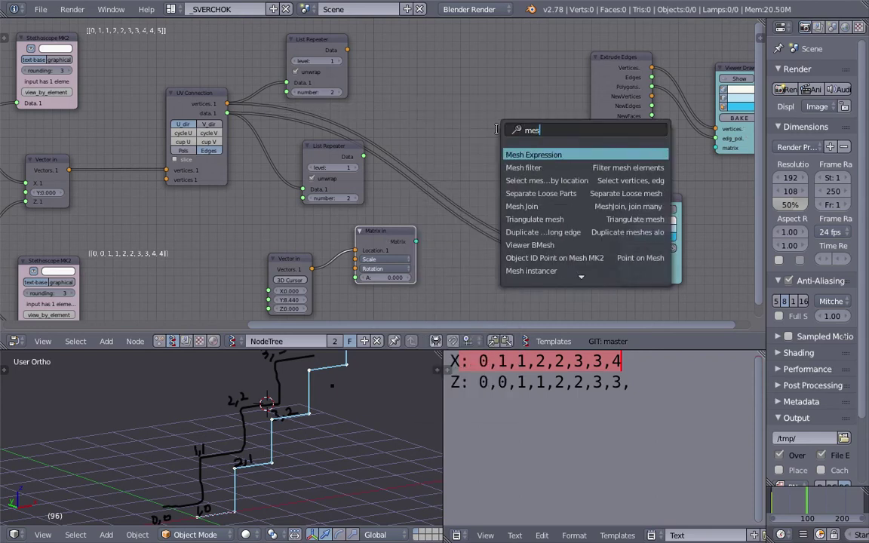
pyautogui.write('h j')
pyautogui.press('Return')
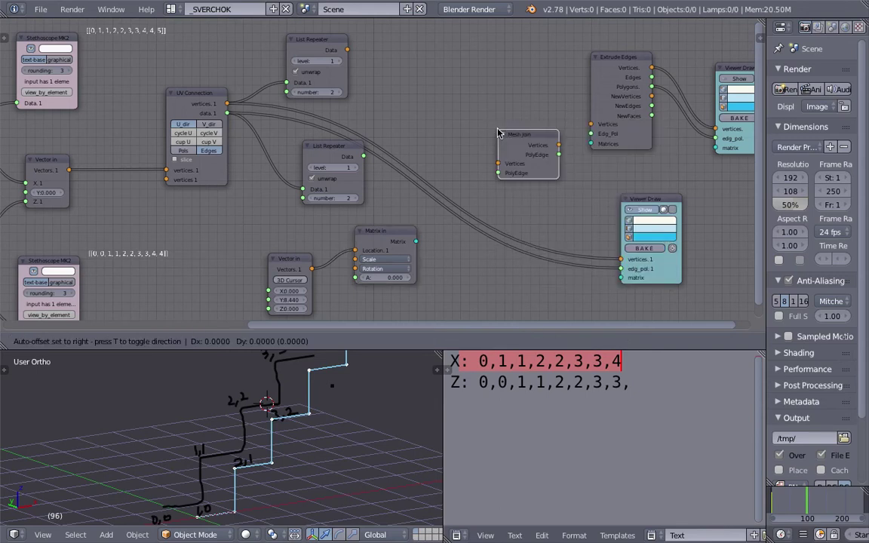
# Route the UV Connection vertices and data through Mesh Join into Extrude Edges, and link Matrix In to its matrices input
pyautogui.moveTo(228, 103)
pyautogui.mouseDown()
pyautogui.moveTo(457, 138)
pyautogui.moveTo(227, 113)
pyautogui.mouseUp()
pyautogui.moveTo(518, 118); pyautogui.dragTo(575, 127)
pyautogui.moveTo(518, 127); pyautogui.dragTo(591, 125)
pyautogui.moveTo(417, 242); pyautogui.dragTo(591, 143)
pyautogui.moveTo(562, 175); pyautogui.dragTo(507, 183, button='middle')
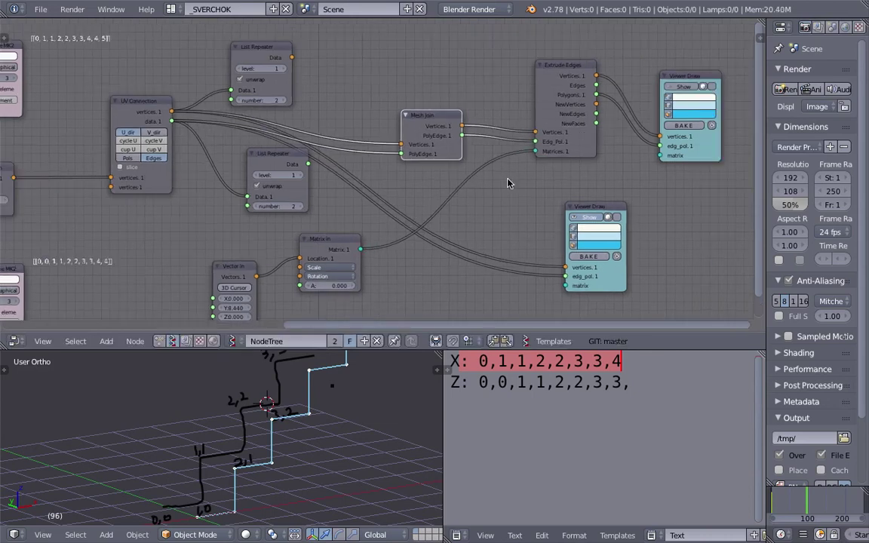
# Turn on the Viewer Draw display for the extruded staircase and save the file
pyautogui.click(679, 87)
pyautogui.moveTo(249, 433)
pyautogui.mouseDown(button='middle')
pyautogui.moveTo(328, 424)
pyautogui.moveTo(106, 407)
pyautogui.moveTo(160, 401)
pyautogui.moveTo(339, 430)
pyautogui.moveTo(330, 445)
pyautogui.moveTo(346, 460)
pyautogui.mouseUp(button='middle')
pyautogui.hotkey('ctrl', 's')
pyautogui.click(328, 424)
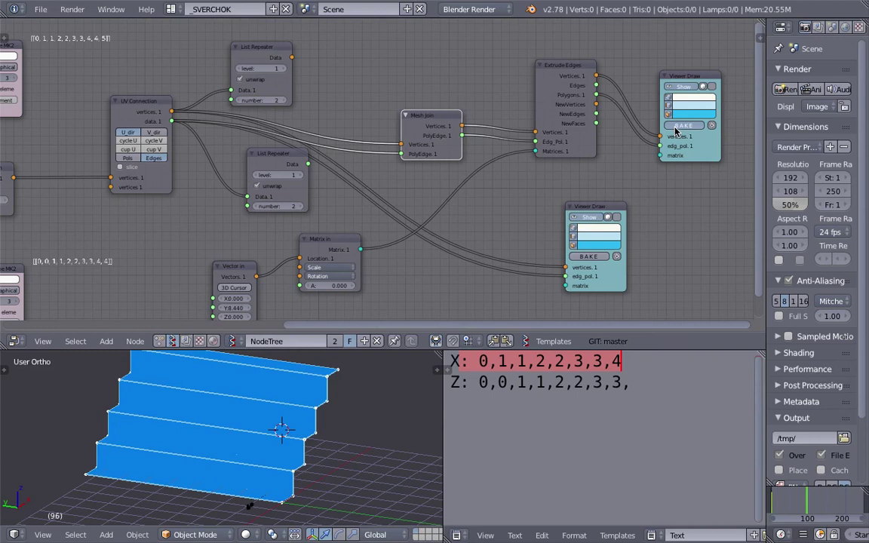
# Bake the extruded staircase as a mesh and move it beside the preview
pyautogui.click(675, 128)
pyautogui.rightClick(276, 398)
pyautogui.scroll(-4, 276, 398)
pyautogui.press('g')
pyautogui.click(362, 401)
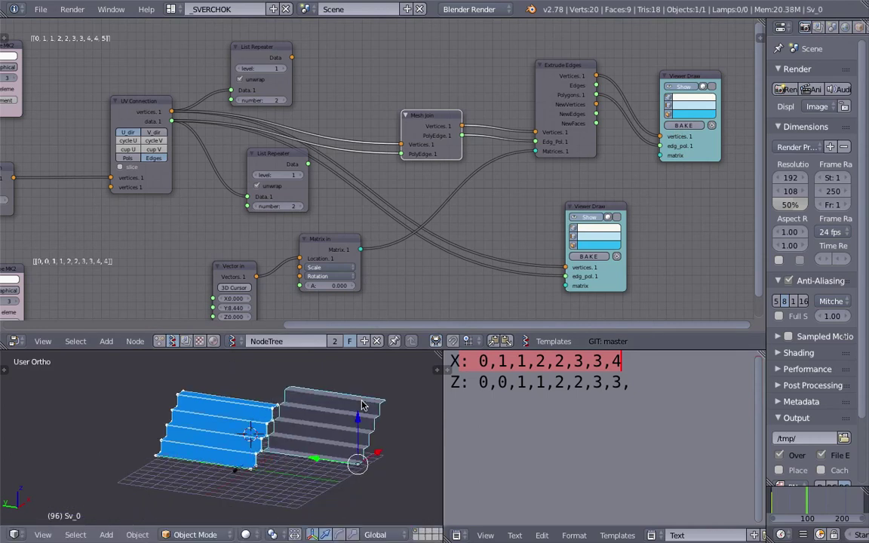
# Try a level 2 subdivision on the baked staircase and delete the baked mesh
pyautogui.hotkey('ctrl', '2')
pyautogui.moveTo(365, 408); pyautogui.dragTo(323, 411, button='middle')
pyautogui.press('x')
pyautogui.click(329, 413)
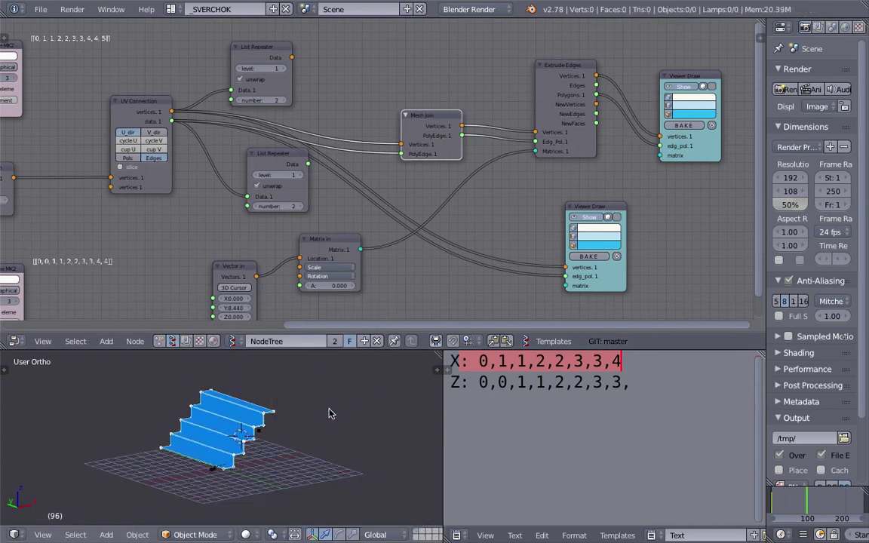
# Delete both unused List Repeater nodes
pyautogui.moveTo(271, 77); pyautogui.dragTo(282, 143, button='middle')
pyautogui.scroll(2, 281, 143)
pyautogui.moveTo(259, 112); pyautogui.dragTo(248, 98)
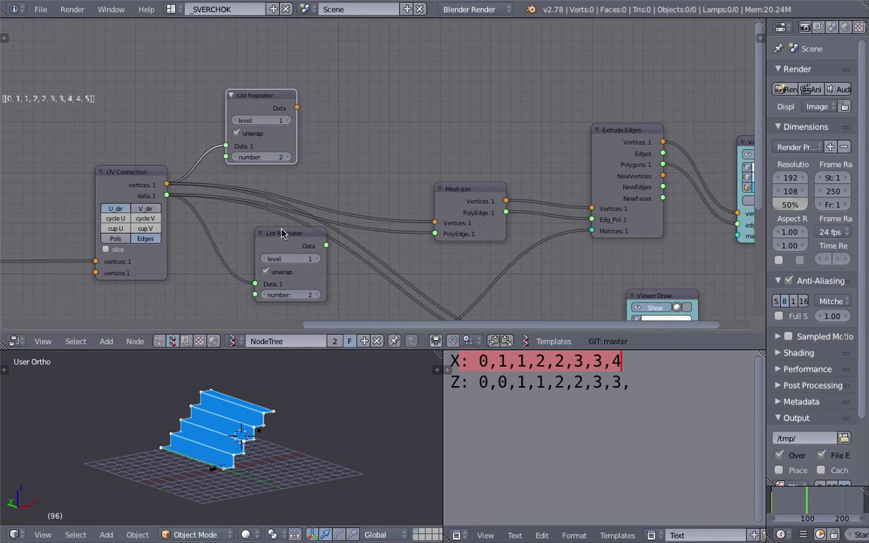
pyautogui.press('x')
pyautogui.click(282, 236)
pyautogui.press('x')
# Tidy the layout of the UV Connection, Mesh Join, Matrix In and location Vector In nodes, and save the file
pyautogui.moveTo(113, 173); pyautogui.dragTo(187, 155)
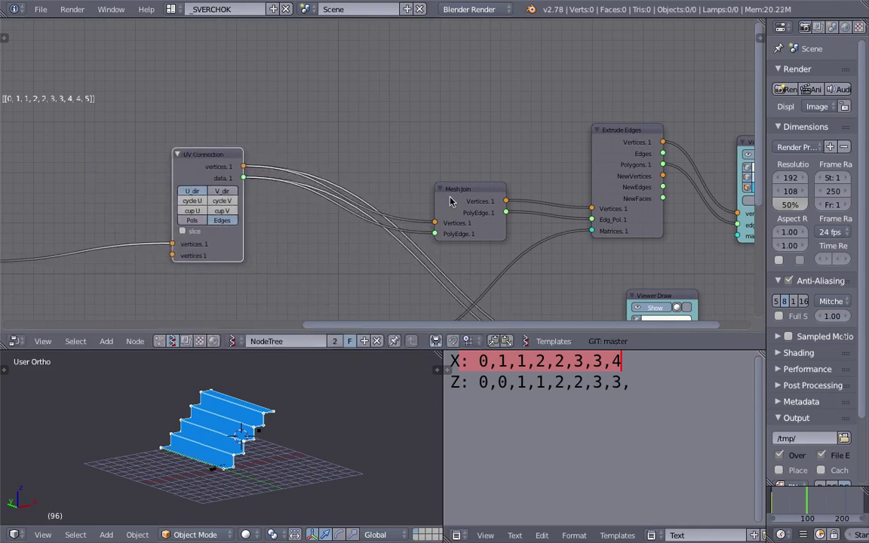
pyautogui.moveTo(465, 196); pyautogui.dragTo(430, 119)
pyautogui.scroll(-1, 433, 196)
pyautogui.moveTo(443, 303); pyautogui.dragTo(442, 190, button='middle')
pyautogui.hotkey('ctrl', 's')
pyautogui.click(434, 190)
pyautogui.moveTo(372, 194); pyautogui.dragTo(471, 116)
pyautogui.moveTo(275, 216); pyautogui.dragTo(371, 146)
# Set Y to 8.17 in the Vector In node feeding Matrix In and save the file
pyautogui.scroll(3, 373, 147)
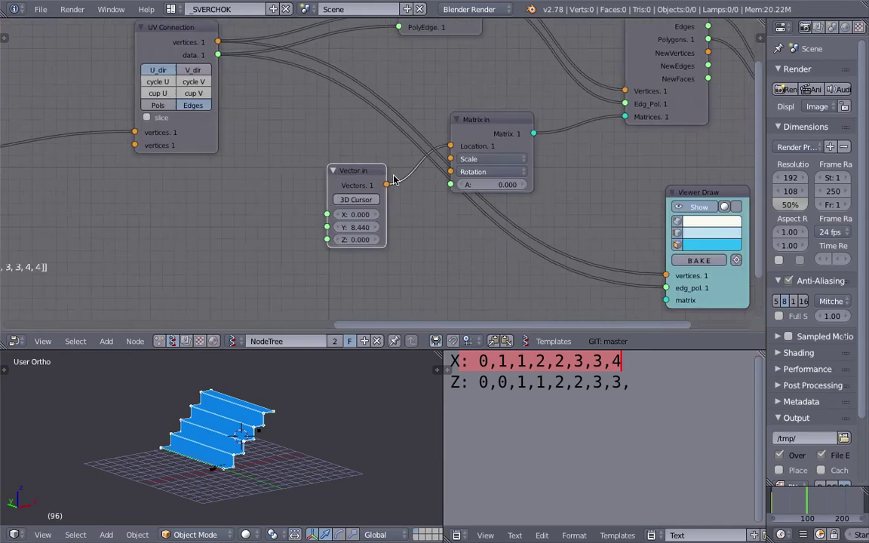
pyautogui.moveTo(355, 231)
pyautogui.mouseDown()
pyautogui.moveTo(400, 232)
pyautogui.moveTo(346, 232)
pyautogui.moveTo(353, 232)
pyautogui.mouseUp()
pyautogui.moveTo(345, 392); pyautogui.dragTo(292, 457, button='middle')
pyautogui.hotkey('ctrl', 's')
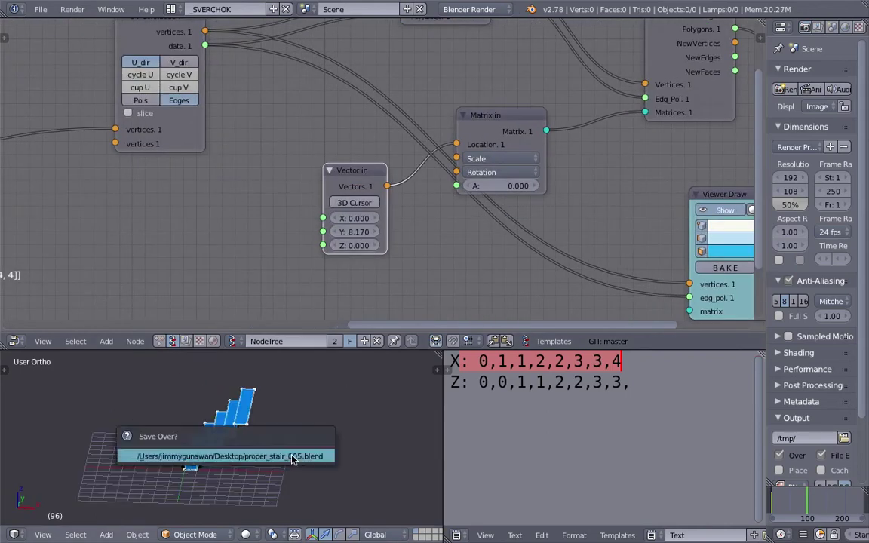
pyautogui.click(292, 457)
pyautogui.moveTo(101, 228); pyautogui.dragTo(345, 168, button='middle')
pyautogui.hotkey('ctrl', 's')
pyautogui.click(345, 168)
# Set the y divisor to 7 in the INTDIV node that feeds the Z coordinates
pyautogui.moveTo(70, 223); pyautogui.dragTo(388, 213, button='middle')
pyautogui.moveTo(273, 223); pyautogui.dragTo(404, 214, button='middle')
pyautogui.scroll(1, 404, 214)
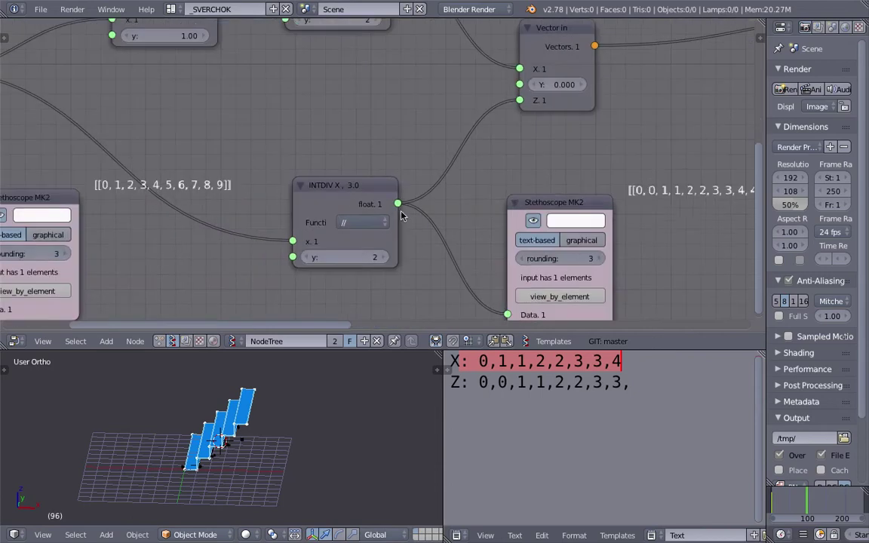
pyautogui.moveTo(350, 257); pyautogui.dragTo(377, 257)
pyautogui.moveTo(246, 237); pyautogui.dragTo(508, 188, button='middle')
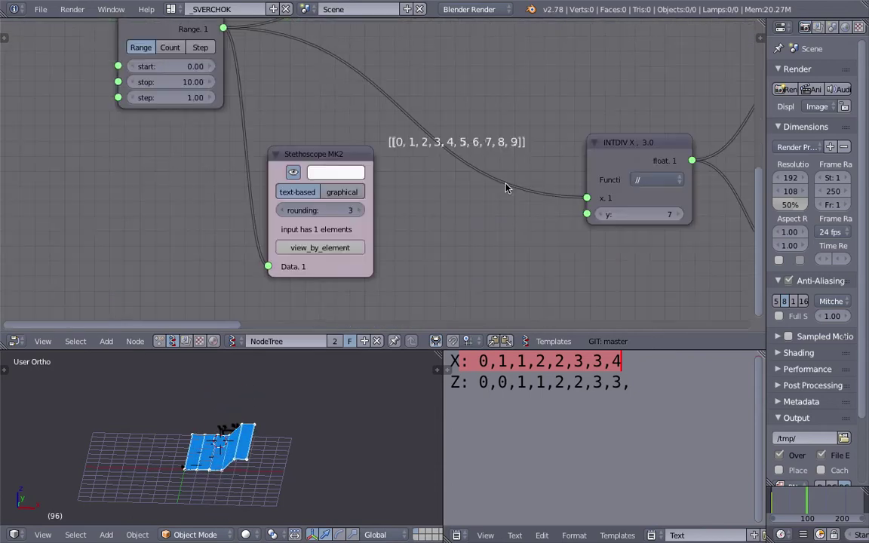
# Set the y divisor to 8 in the INTDIV node feeding Z and the Range Float stop to 100
pyautogui.moveTo(631, 210); pyautogui.dragTo(504, 219, button='middle')
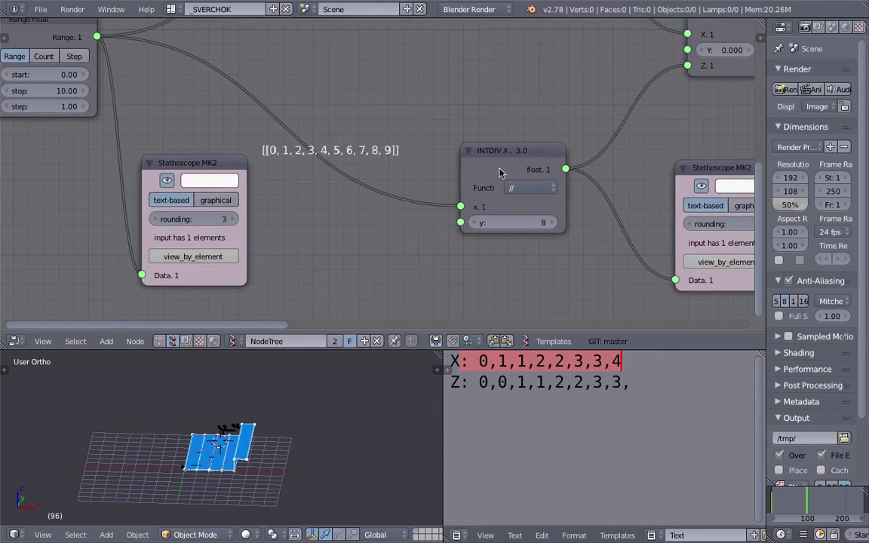
pyautogui.moveTo(285, 188); pyautogui.dragTo(432, 210, button='middle')
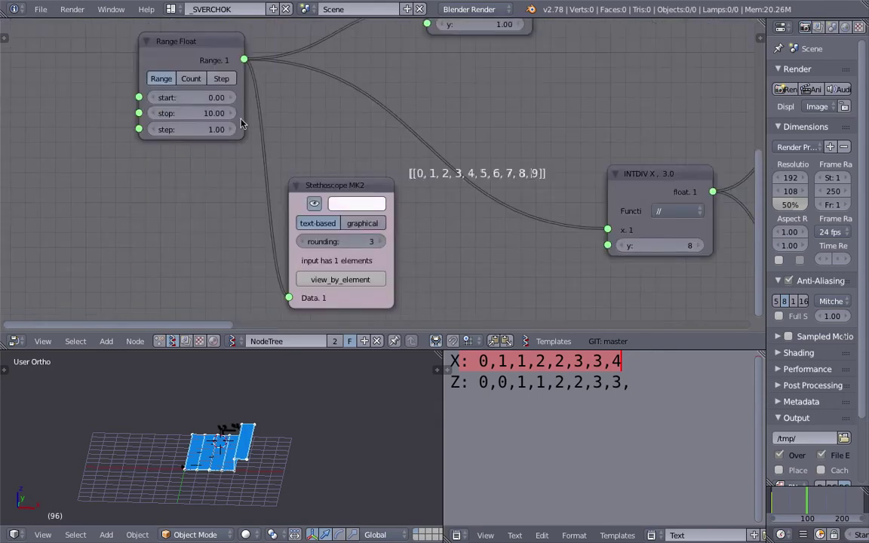
pyautogui.click(202, 113)
pyautogui.write('100')
pyautogui.press('Return')
pyautogui.scroll(-3, 271, 430)
pyautogui.moveTo(287, 429)
pyautogui.keyDown('shift'); pyautogui.mouseDown(button='middle')
pyautogui.moveTo(163, 419)
pyautogui.moveTo(216, 385)
pyautogui.moveTo(216, 407)
pyautogui.moveTo(181, 436)
pyautogui.moveTo(157, 442)
pyautogui.moveTo(154, 416)
pyautogui.moveTo(155, 442)
pyautogui.moveTo(242, 422)
pyautogui.moveTo(291, 467)
pyautogui.moveTo(240, 428)
pyautogui.moveTo(334, 401)
pyautogui.moveTo(270, 366)
pyautogui.moveTo(316, 377)
pyautogui.mouseUp(button='middle'); pyautogui.keyUp('shift')
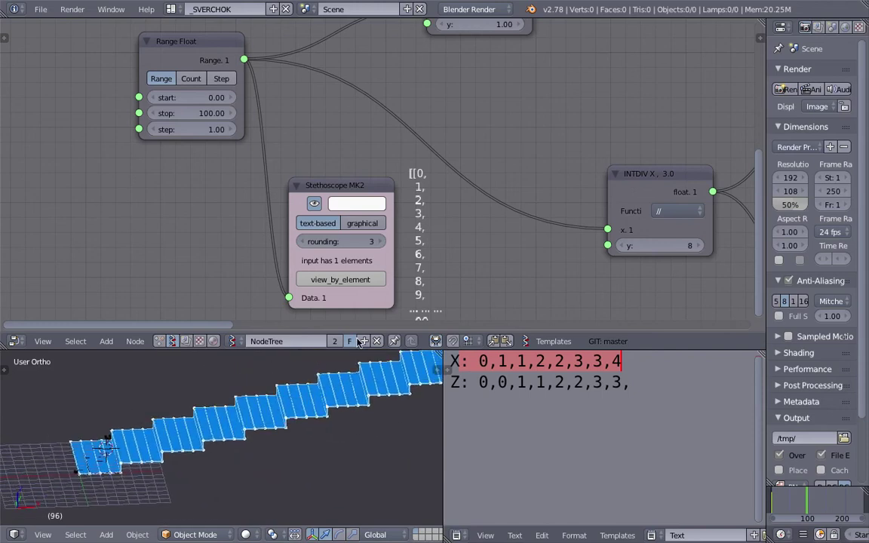
# Move the Z-coordinate INTDIV node, the X/Z Vector In node and their two Stethoscope nodes closer to the Range Float node
pyautogui.scroll(-2, 520, 113)
pyautogui.moveTo(522, 110); pyautogui.dragTo(457, 167, button='middle')
pyautogui.moveTo(519, 228); pyautogui.dragTo(431, 179)
pyautogui.scroll(3, 389, 162)
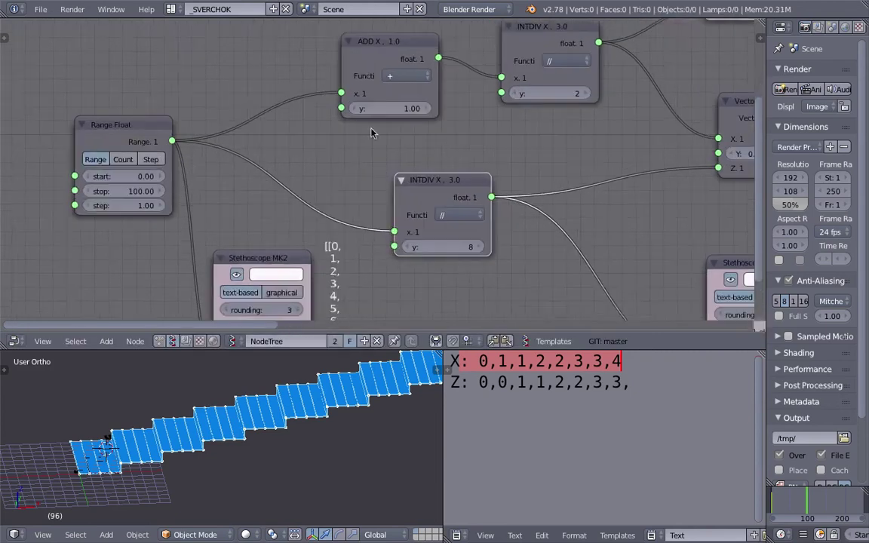
pyautogui.moveTo(414, 147); pyautogui.dragTo(325, 165, button='middle')
pyautogui.scroll(-3, 381, 210)
pyautogui.moveTo(570, 131); pyautogui.dragTo(532, 121)
pyautogui.moveTo(561, 281); pyautogui.dragTo(539, 250, button='middle')
pyautogui.moveTo(530, 223); pyautogui.dragTo(482, 187)
pyautogui.moveTo(439, 178); pyautogui.dragTo(440, 225, button='middle')
pyautogui.scroll(-1, 441, 228)
pyautogui.moveTo(528, 92); pyautogui.dragTo(489, 89)
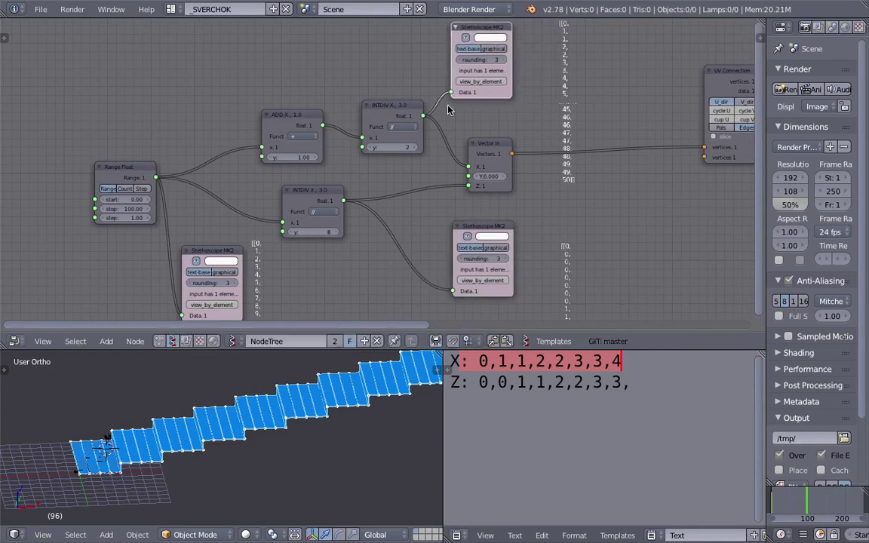
# Examine the staircase and the noted X and Z sequences against the INTDIV nodes that generate them
pyautogui.scroll(4, 362, 170)
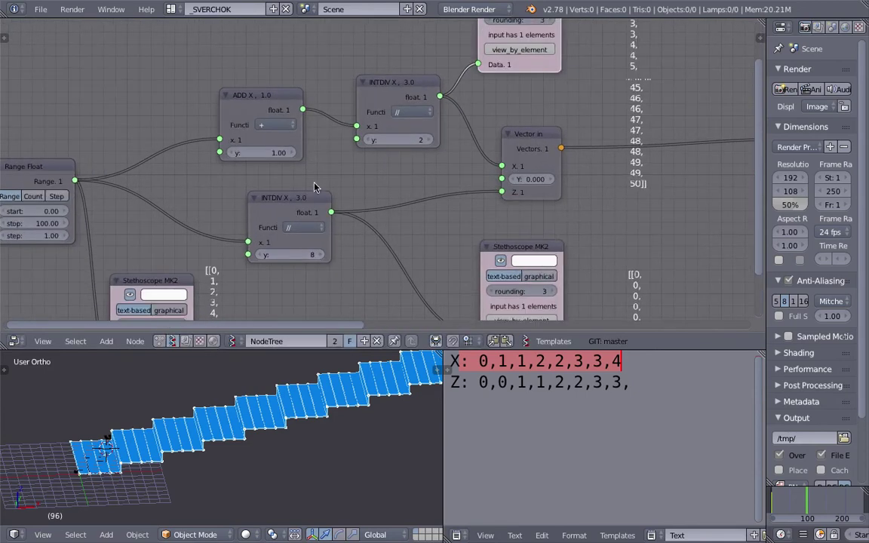
pyautogui.moveTo(331, 164); pyautogui.dragTo(383, 165, button='middle')
pyautogui.moveTo(162, 445); pyautogui.dragTo(218, 424, button='middle')
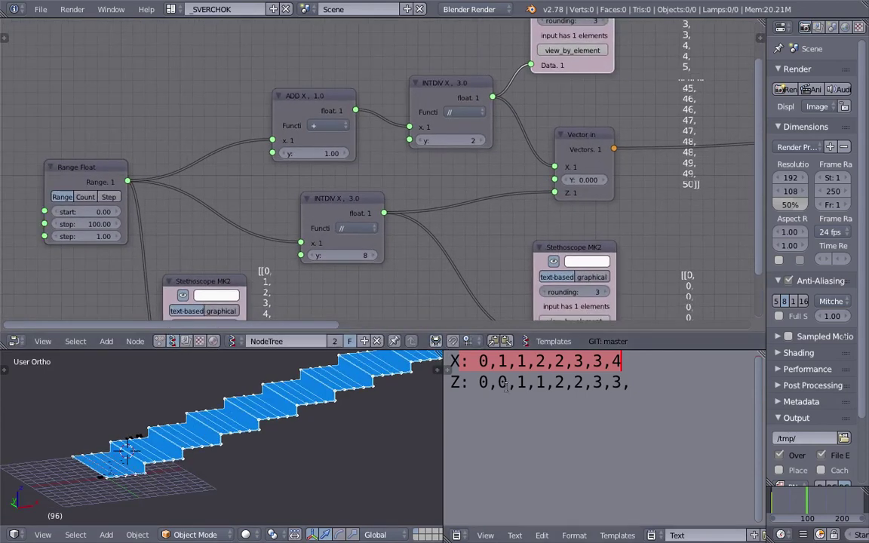
pyautogui.click(475, 365)
pyautogui.moveTo(459, 363); pyautogui.dragTo(584, 364)
pyautogui.moveTo(485, 386); pyautogui.dragTo(590, 382)
pyautogui.moveTo(241, 294); pyautogui.dragTo(238, 254, button='middle')
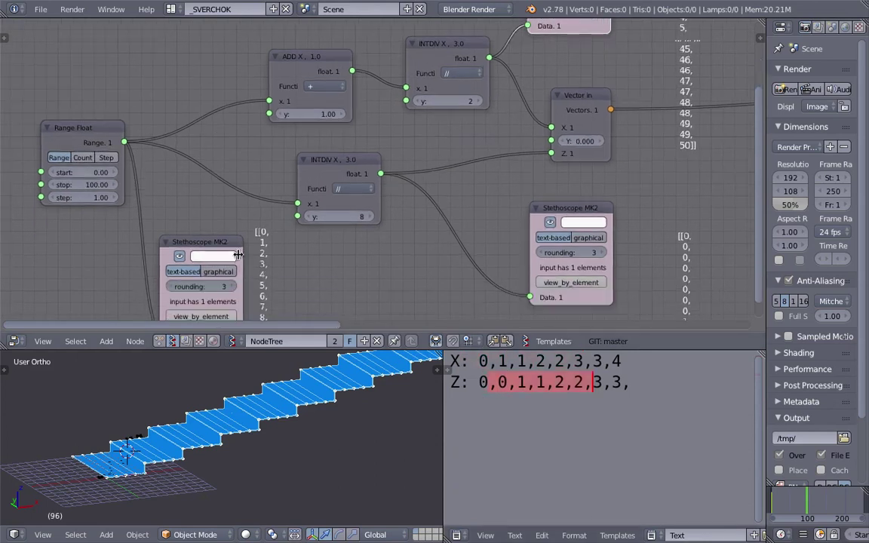
pyautogui.click(238, 255)
pyautogui.moveTo(611, 146); pyautogui.dragTo(322, 174, button='middle')
pyautogui.scroll(-3, 396, 181)
pyautogui.moveTo(404, 176); pyautogui.dragTo(384, 206, button='middle')
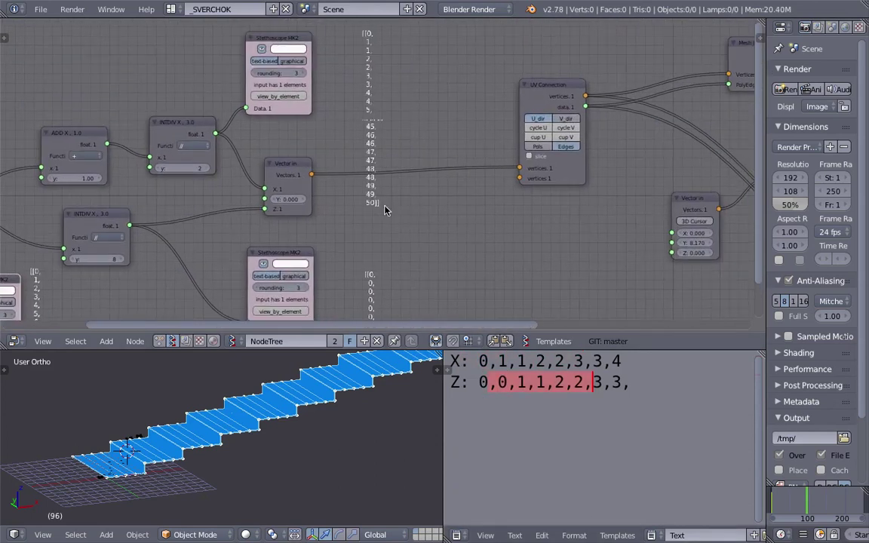
# Move the UV Connection, location Vector In and Matrix In nodes closer to the coordinate nodes
pyautogui.moveTo(294, 381); pyautogui.dragTo(267, 375, button='middle')
pyautogui.moveTo(499, 198); pyautogui.dragTo(372, 209, button='middle')
pyautogui.moveTo(417, 89); pyautogui.dragTo(347, 104)
pyautogui.moveTo(415, 97); pyautogui.dragTo(325, 114)
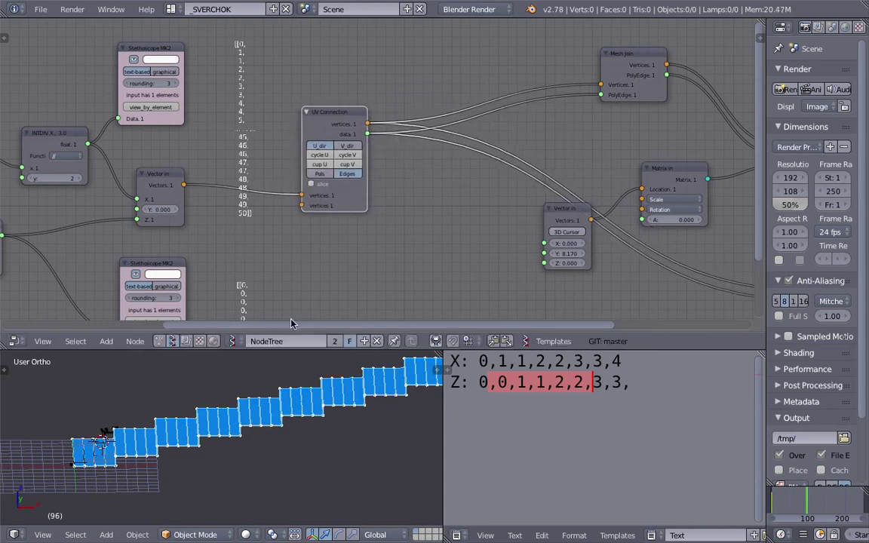
pyautogui.moveTo(288, 371); pyautogui.dragTo(314, 386, button='middle')
pyautogui.moveTo(408, 152); pyautogui.dragTo(370, 157, button='middle')
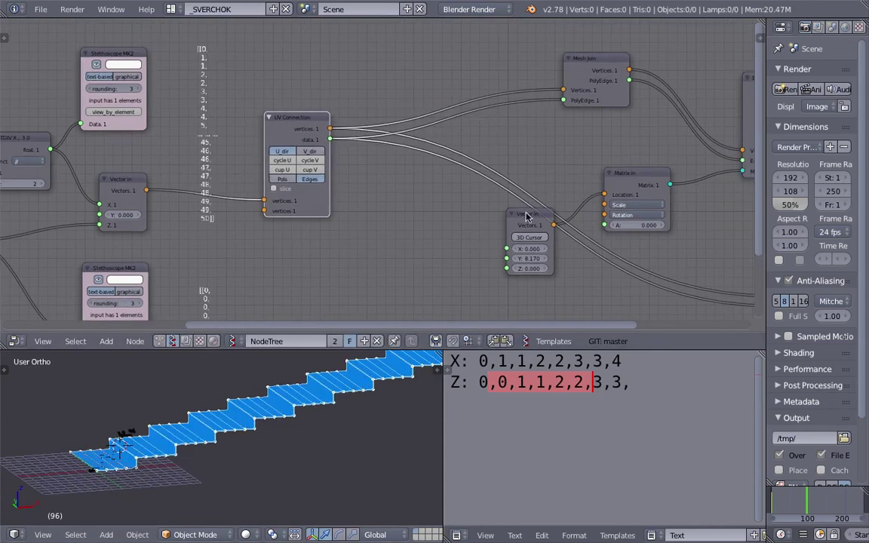
pyautogui.moveTo(527, 217); pyautogui.dragTo(384, 218)
pyautogui.moveTo(637, 182); pyautogui.dragTo(540, 126)
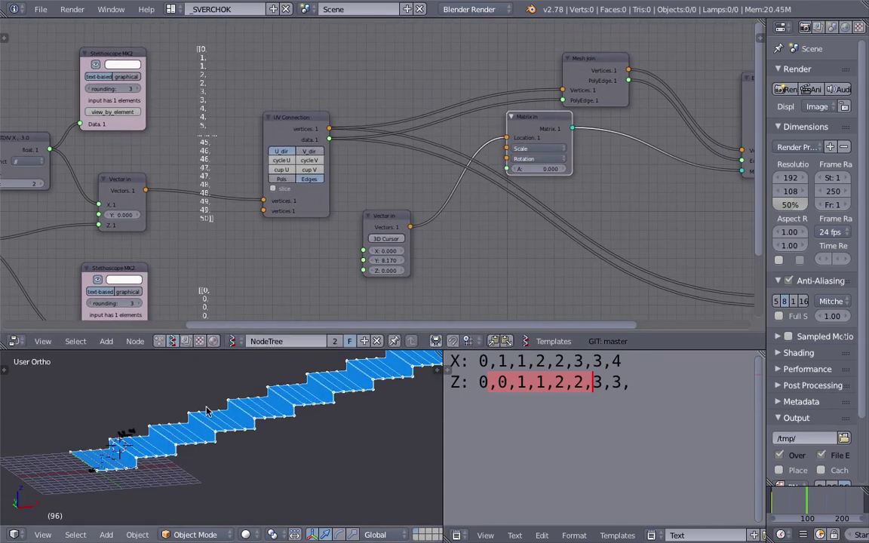
# Place Matrix In below Mesh Join and bring the Mesh Join and Extrude Edges nodes closer to UV Connection
pyautogui.moveTo(324, 392); pyautogui.dragTo(219, 420, button='middle')
pyautogui.moveTo(502, 215); pyautogui.dragTo(415, 226, button='middle')
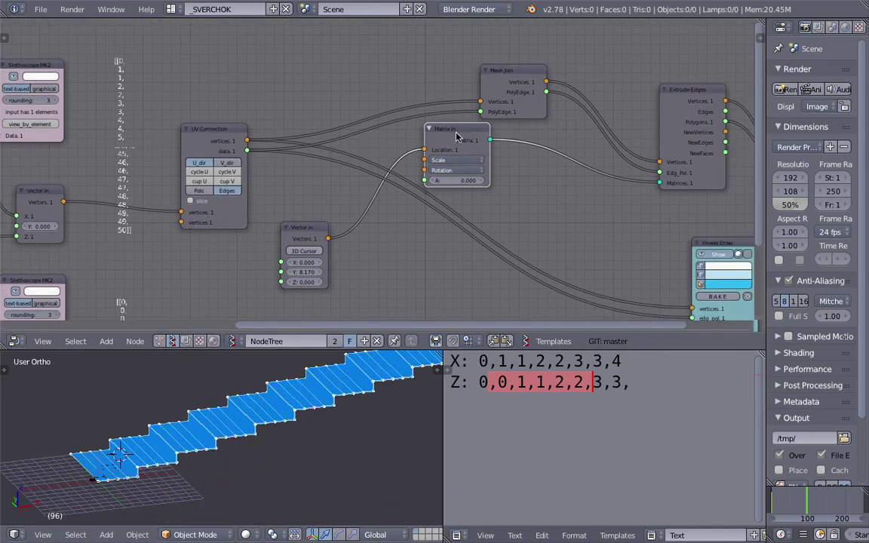
pyautogui.moveTo(457, 136); pyautogui.dragTo(486, 160)
pyautogui.moveTo(527, 109); pyautogui.dragTo(430, 96)
pyautogui.moveTo(683, 89); pyautogui.dragTo(597, 62)
# Delete the Viewer Draw node wired to UV Connection and move the remaining Viewer Draw next to Extrude Edges
pyautogui.moveTo(609, 109); pyautogui.dragTo(416, 114, button='middle')
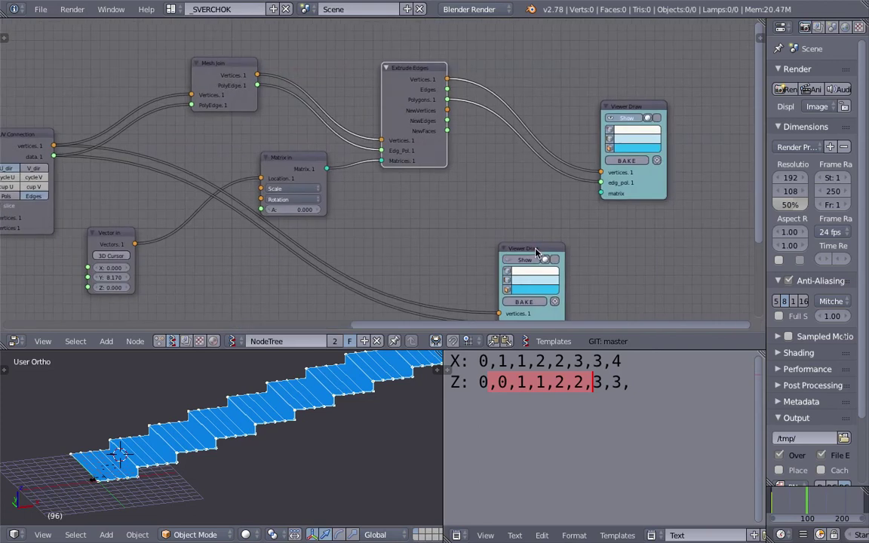
pyautogui.moveTo(535, 251); pyautogui.dragTo(455, 252)
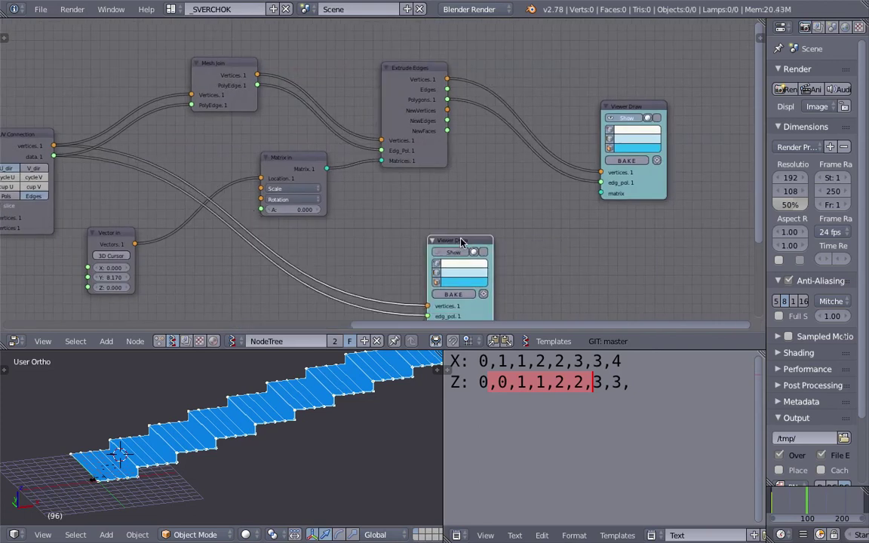
pyautogui.press('x')
pyautogui.moveTo(440, 242); pyautogui.dragTo(457, 248, button='middle')
pyautogui.moveTo(669, 185); pyautogui.dragTo(563, 159)
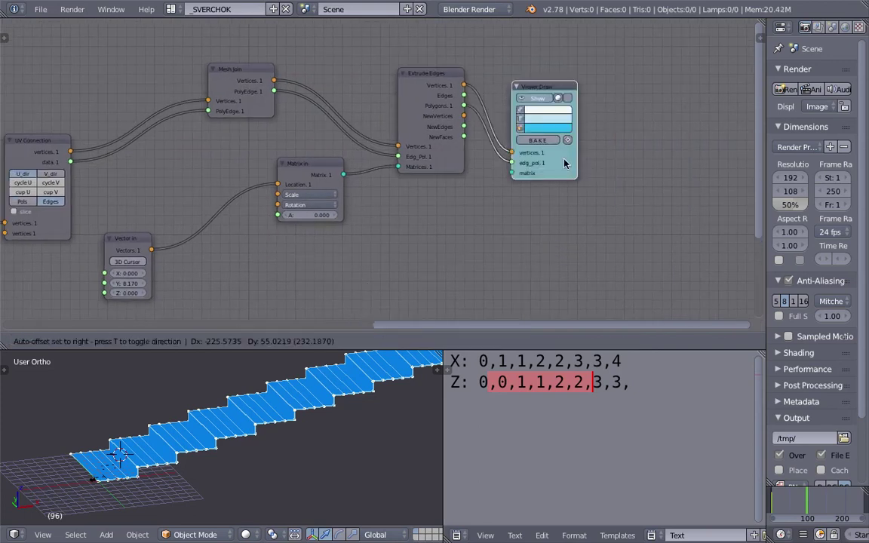
pyautogui.moveTo(290, 383); pyautogui.dragTo(246, 404, button='middle')
pyautogui.moveTo(180, 412); pyautogui.dragTo(257, 424, button='middle')
pyautogui.click(564, 382)
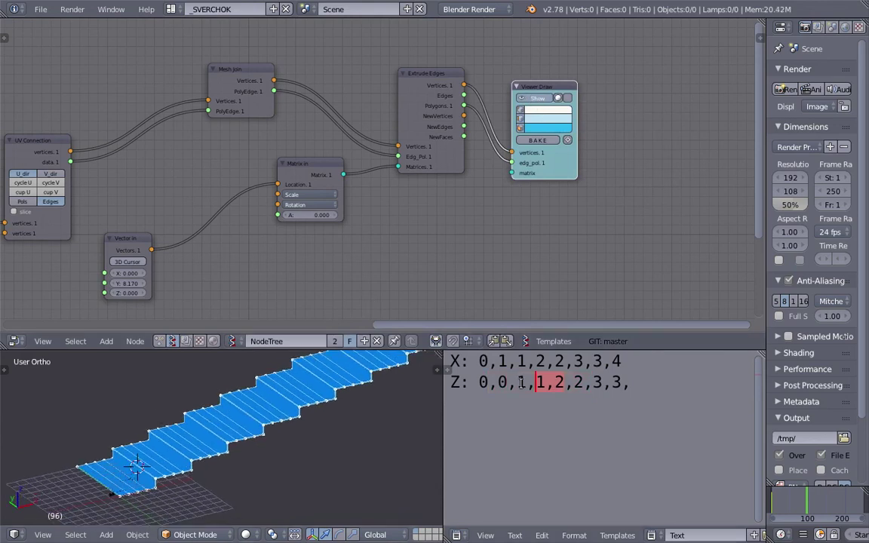
pyautogui.moveTo(297, 373)
pyautogui.mouseDown(button='middle')
pyautogui.moveTo(296, 417)
pyautogui.moveTo(310, 397)
pyautogui.moveTo(302, 362)
pyautogui.mouseUp(button='middle')
pyautogui.moveTo(291, 239); pyautogui.dragTo(409, 257, button='middle')
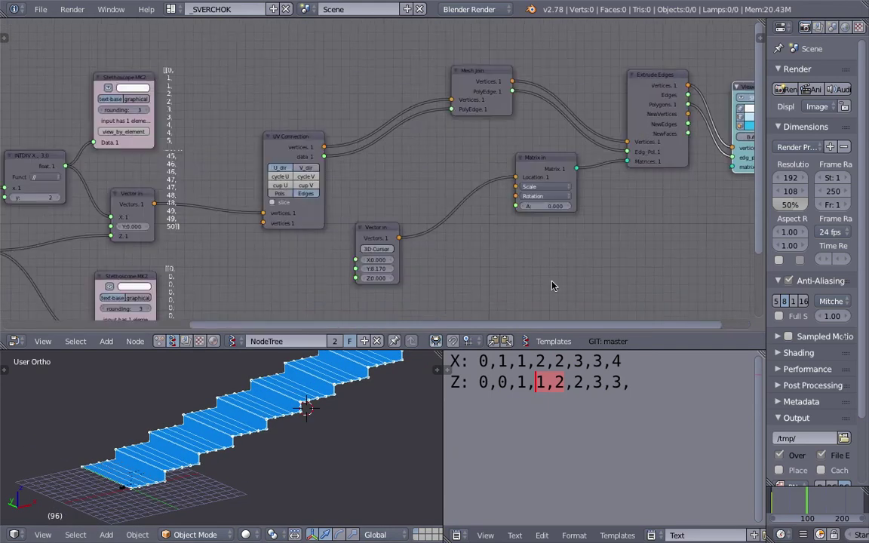
# Rename the node tree as StairFunction
pyautogui.moveTo(552, 285); pyautogui.dragTo(609, 262, button='middle')
pyautogui.click(300, 343)
pyautogui.write('St')
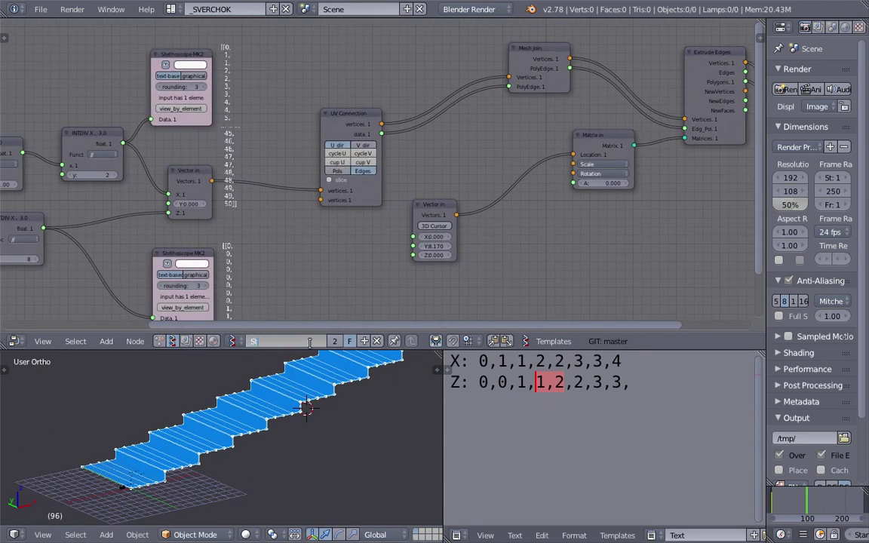
pyautogui.write('airFunction')
pyautogui.press('Return')
# Compact the layout of all nodes from UV Connection through Viewer Draw, including the location Vector In and Matrix In
pyautogui.scroll(-1, 317, 217)
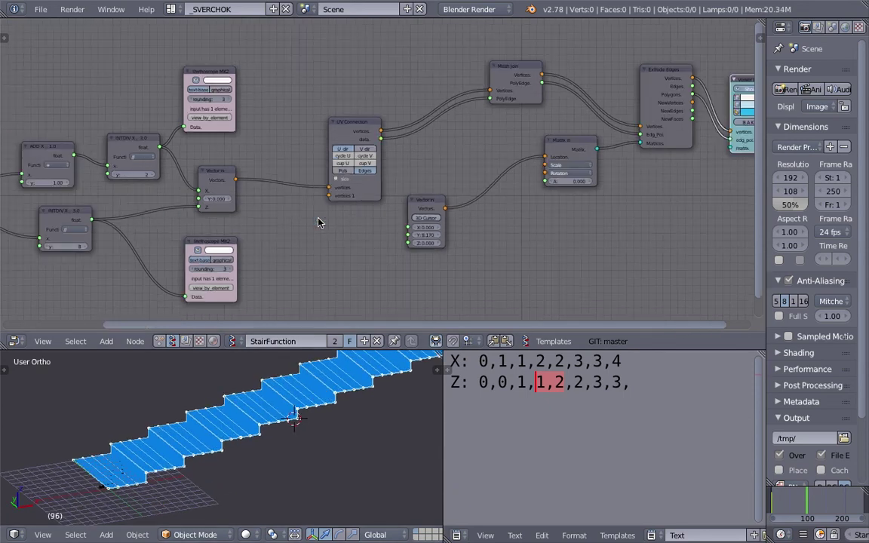
pyautogui.moveTo(317, 218); pyautogui.dragTo(352, 210, button='middle')
pyautogui.moveTo(385, 120); pyautogui.dragTo(328, 114)
pyautogui.moveTo(440, 198); pyautogui.dragTo(421, 204)
pyautogui.moveTo(543, 58); pyautogui.dragTo(426, 61)
pyautogui.moveTo(594, 133); pyautogui.dragTo(489, 129)
pyautogui.moveTo(442, 198); pyautogui.dragTo(424, 192)
pyautogui.moveTo(623, 96); pyautogui.dragTo(466, 139, button='middle')
pyautogui.moveTo(541, 108); pyautogui.dragTo(429, 99)
pyautogui.moveTo(638, 116); pyautogui.dragTo(534, 96)
# Move the Stethoscope node wired to Range Float into the gap below the Z-coordinate INTDIV node
pyautogui.moveTo(314, 194); pyautogui.dragTo(425, 155, button='middle')
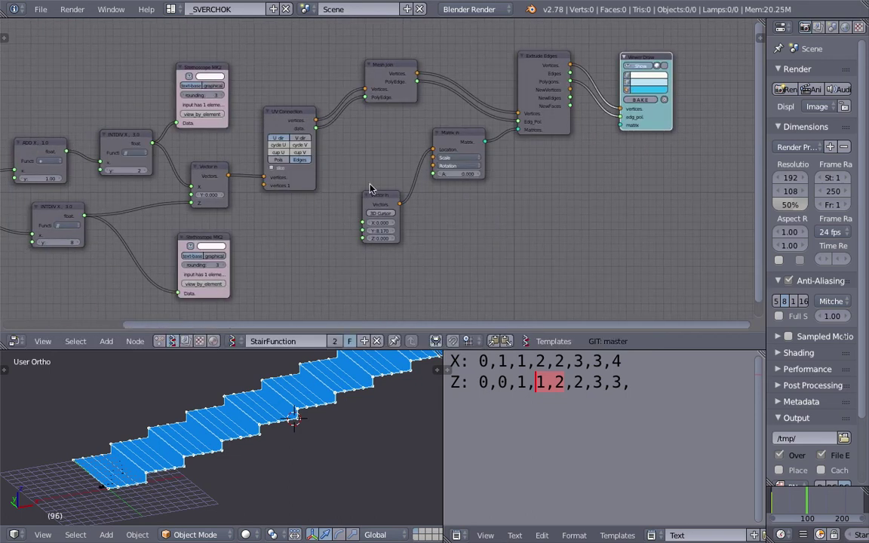
pyautogui.scroll(-2, 325, 193)
pyautogui.moveTo(347, 192); pyautogui.dragTo(434, 194, button='middle')
pyautogui.moveTo(378, 222); pyautogui.dragTo(399, 215, button='middle')
pyautogui.moveTo(98, 252); pyautogui.dragTo(157, 226)
pyautogui.moveTo(306, 165); pyautogui.dragTo(305, 168, button='middle')
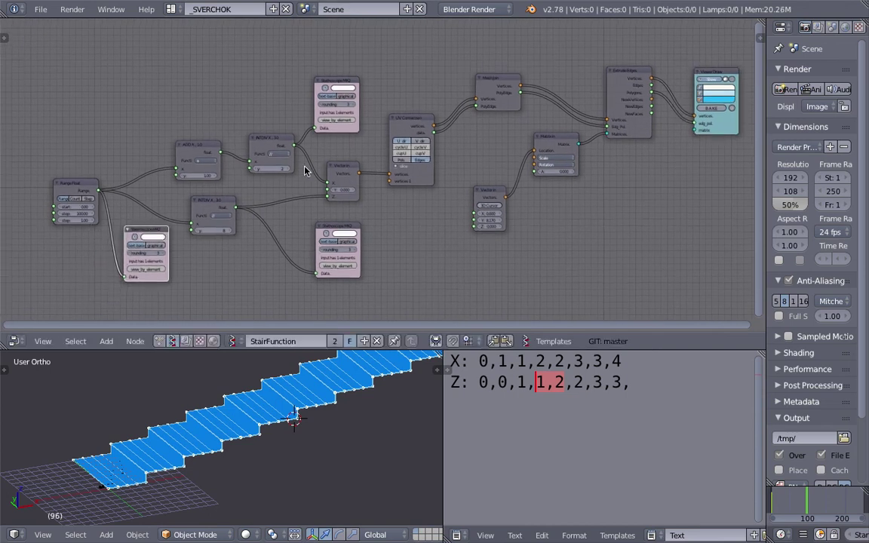